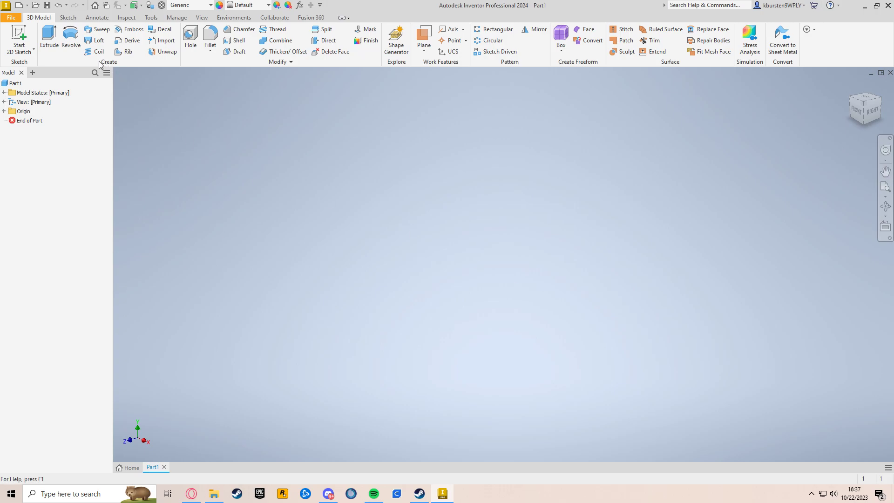
Start a 2D sketch on the XY plane and draw three concentric circles centred on the origin
click(22, 37)
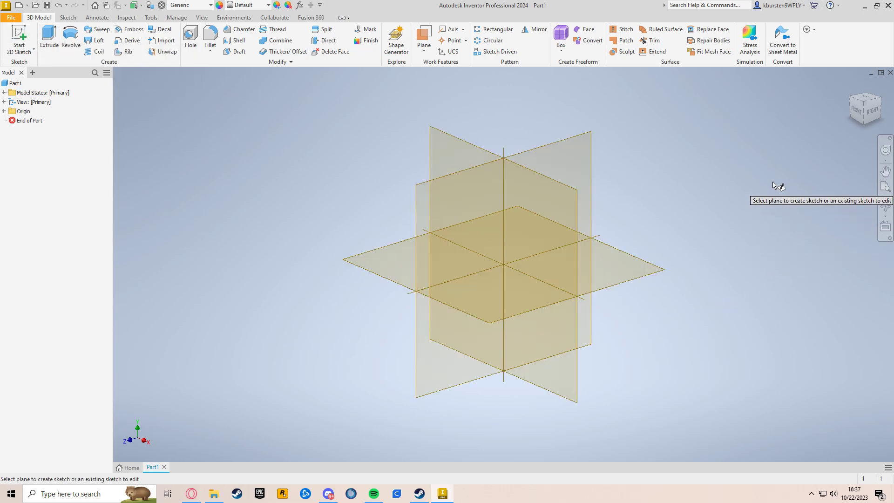
click(548, 224)
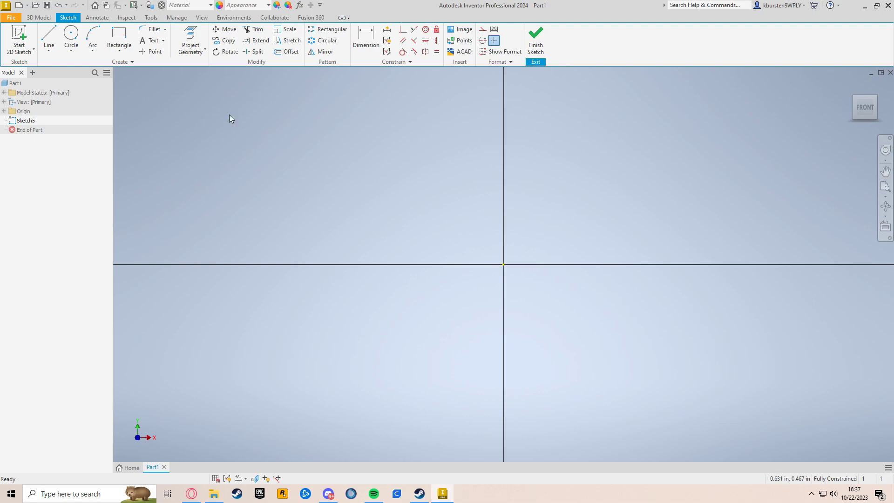
click(71, 36)
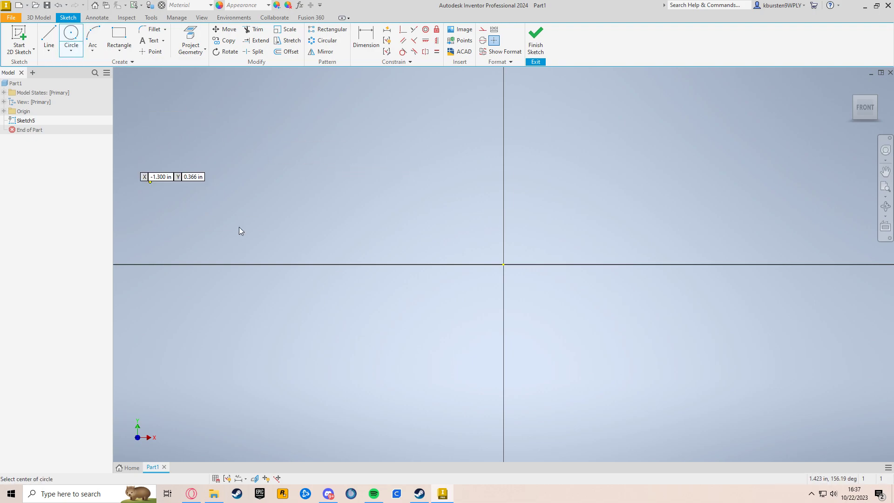
click(504, 264)
click(559, 305)
click(504, 264)
click(636, 350)
click(504, 264)
click(661, 355)
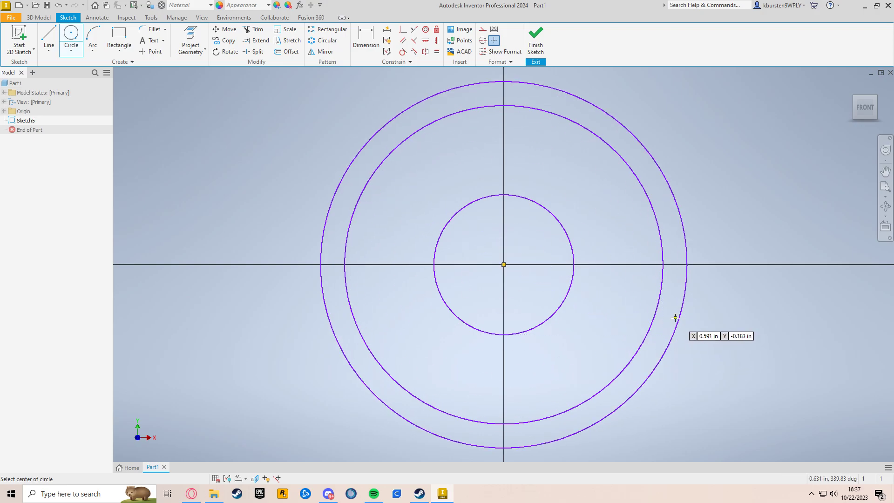
Dimension the inner circle's diameter as 6 in
key(d)
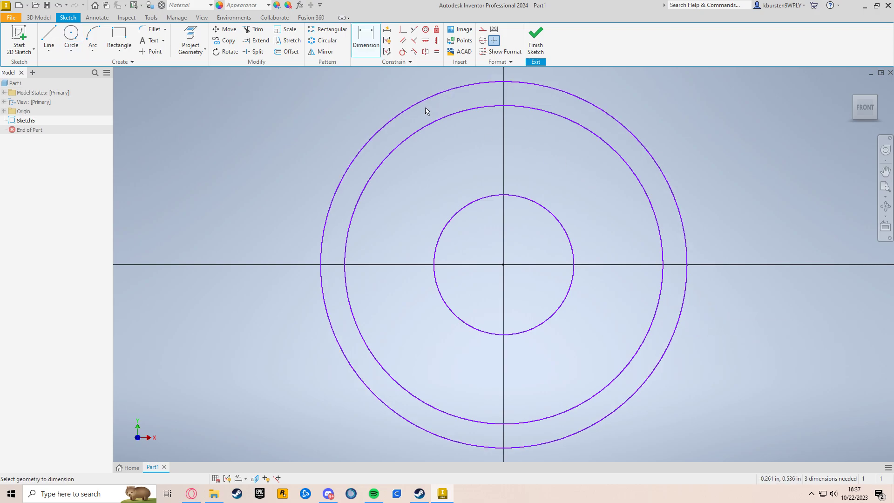
click(546, 210)
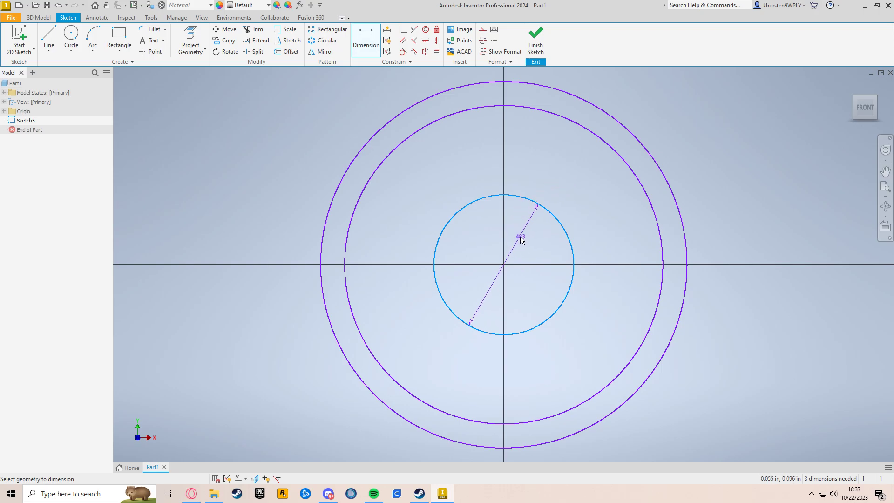
click(524, 240)
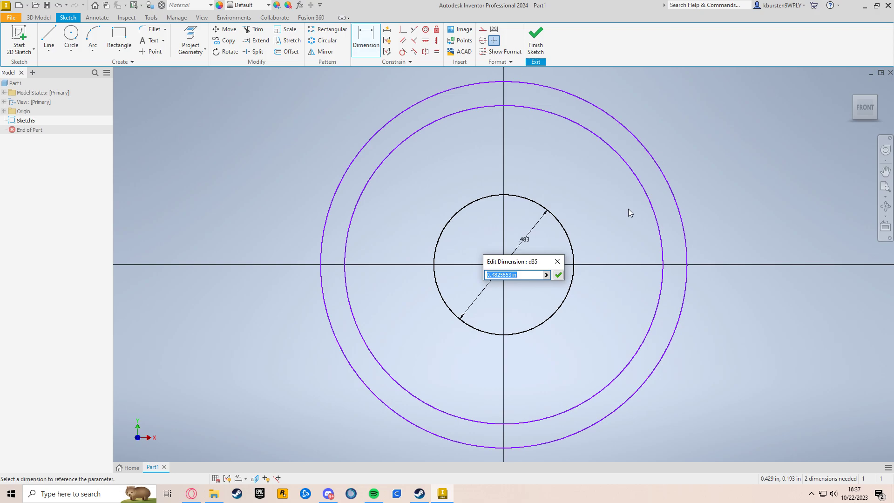
text(3)
key(Return)
Dimension the outer circle's diameter as 22 in
scroll(628, 209, up, 3)
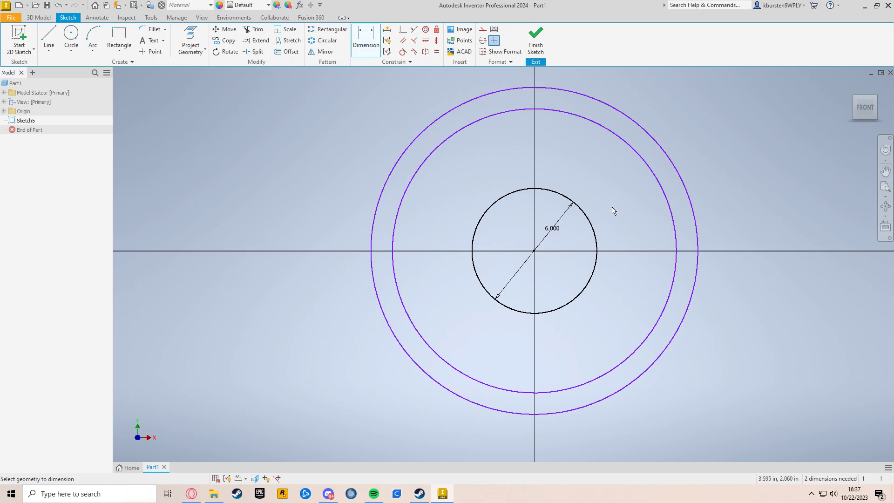
click(657, 182)
click(639, 187)
text(22)
key(Return)
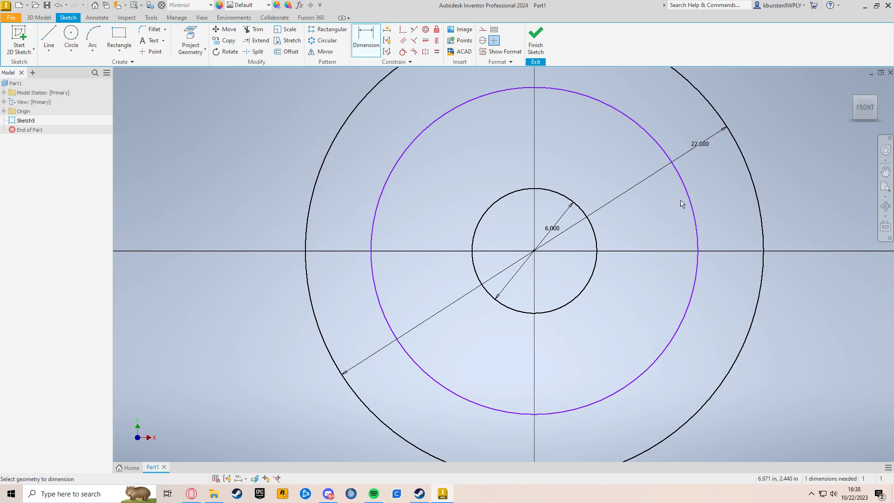
Dimension the middle circle's diameter as 24 in
click(695, 210)
click(729, 205)
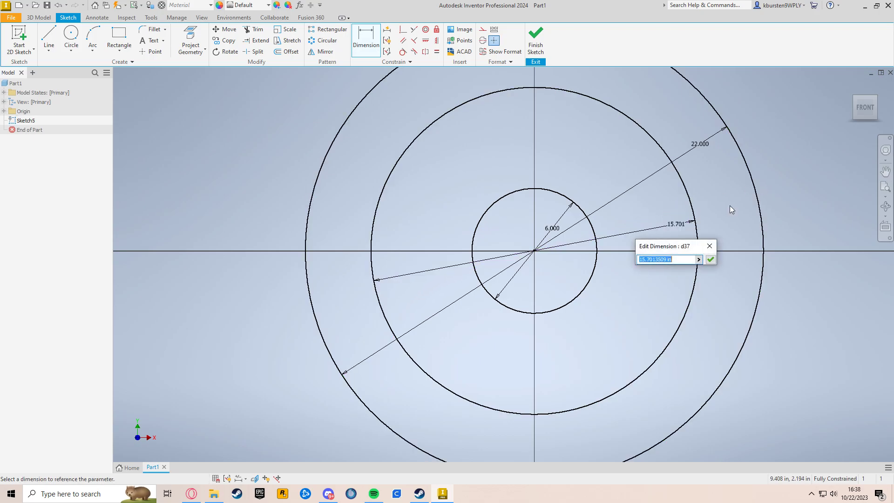
text(24)
key(Return)
Finish the sketch and return to the home view
scroll(729, 205, down, 5)
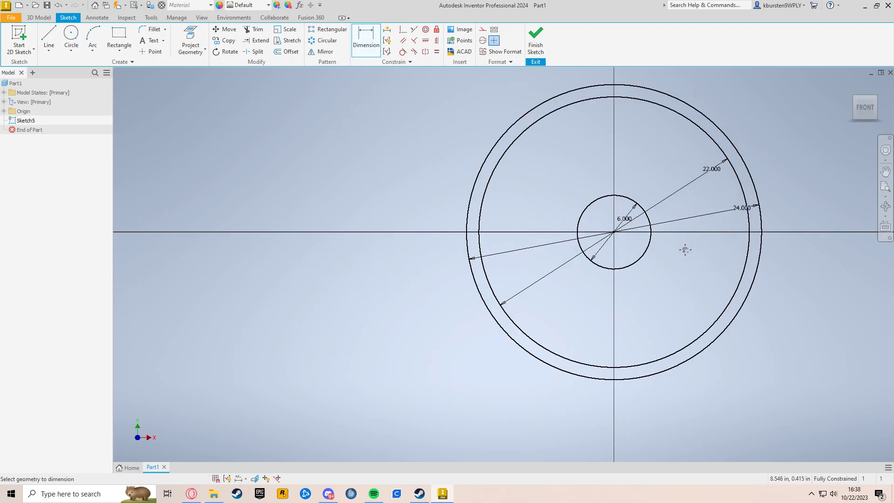
scroll(544, 290, down, 2)
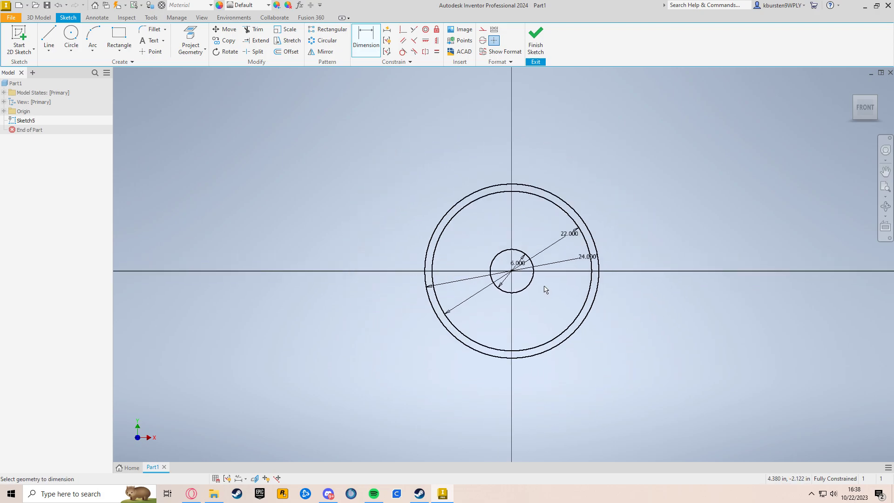
scroll(535, 265, up, 4)
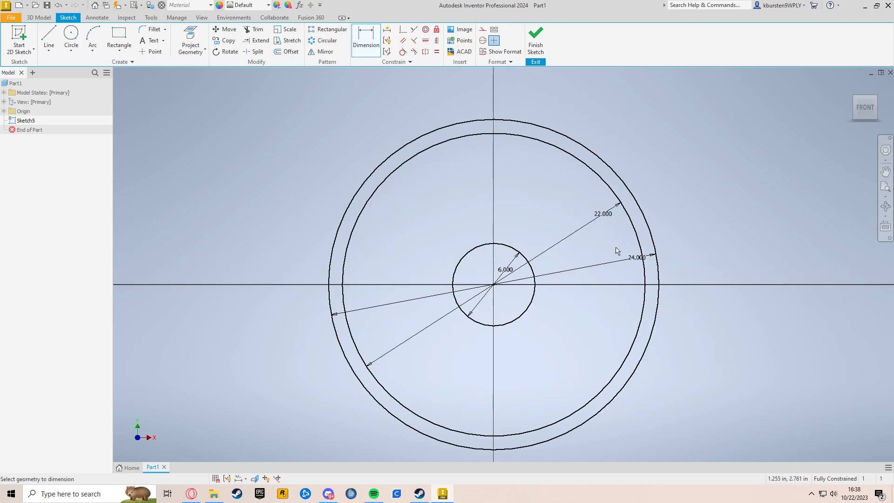
middle_drag(691, 284, 686, 280)
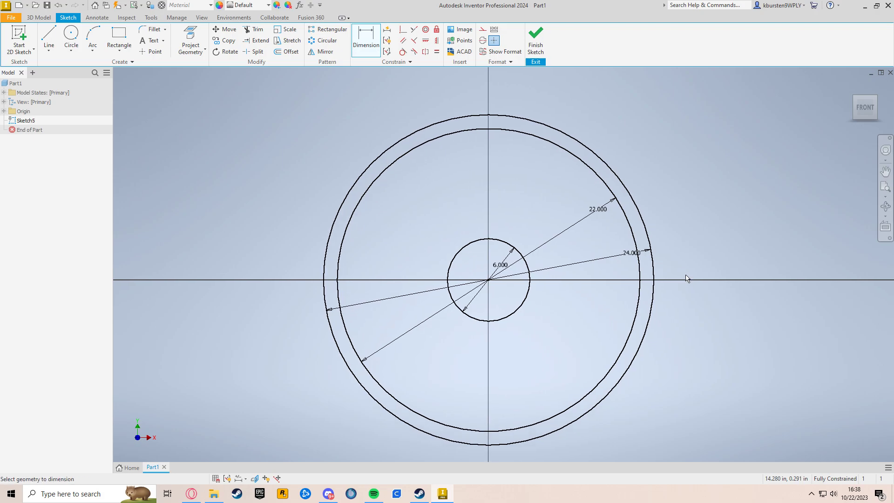
click(536, 37)
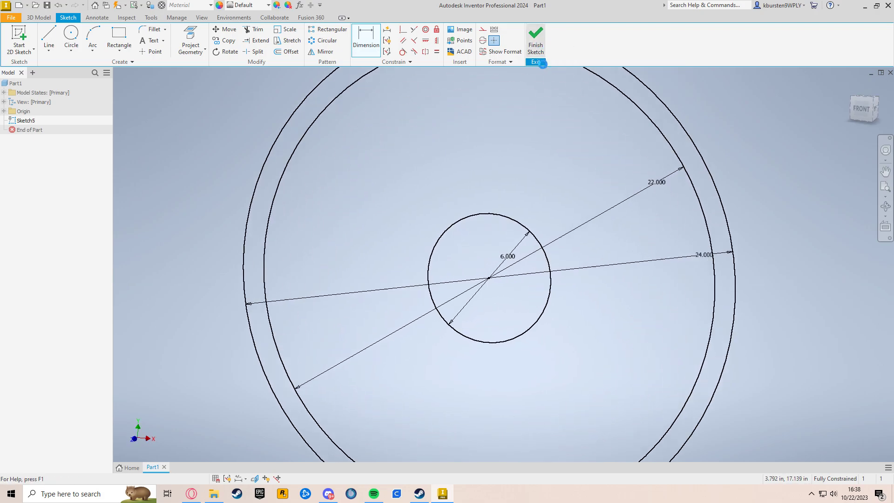
click(850, 87)
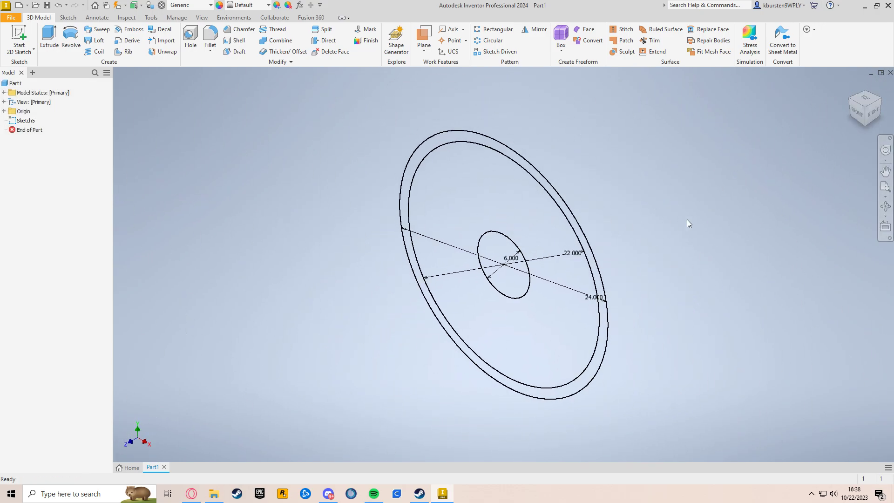
click(54, 43)
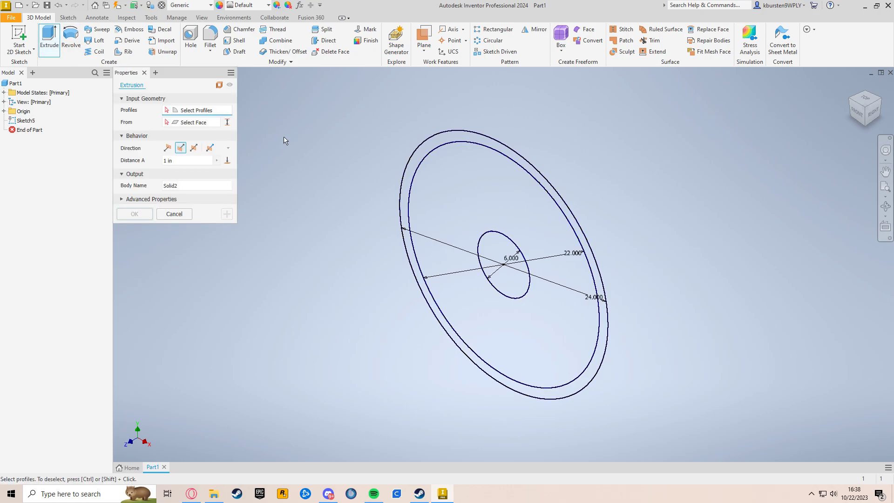
click(498, 248)
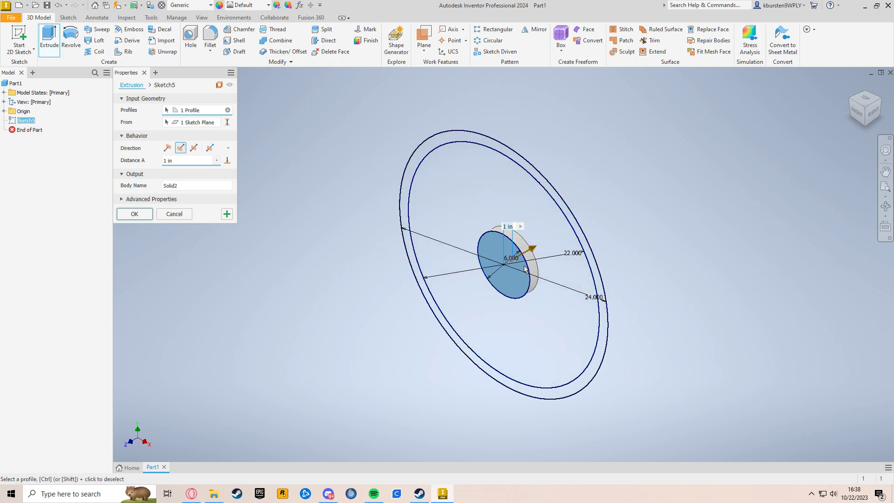
key(Escape)
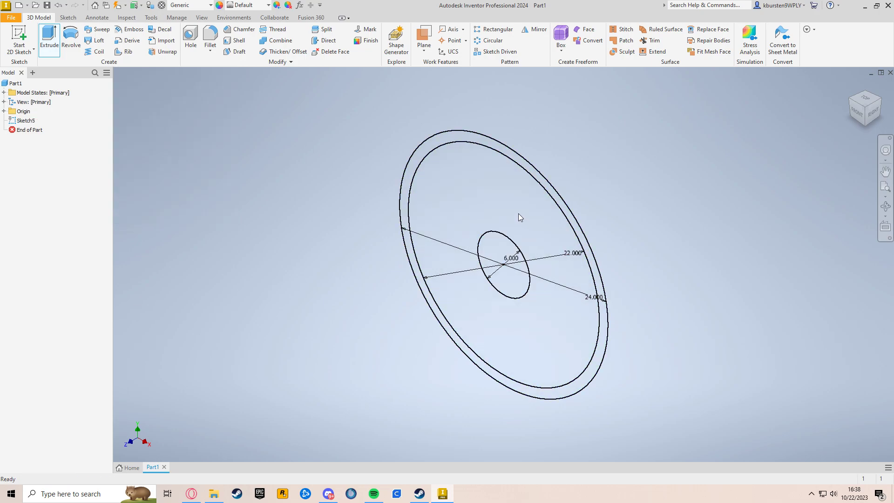
Extrude the hub circle and the outer ring profile 6 in
click(54, 40)
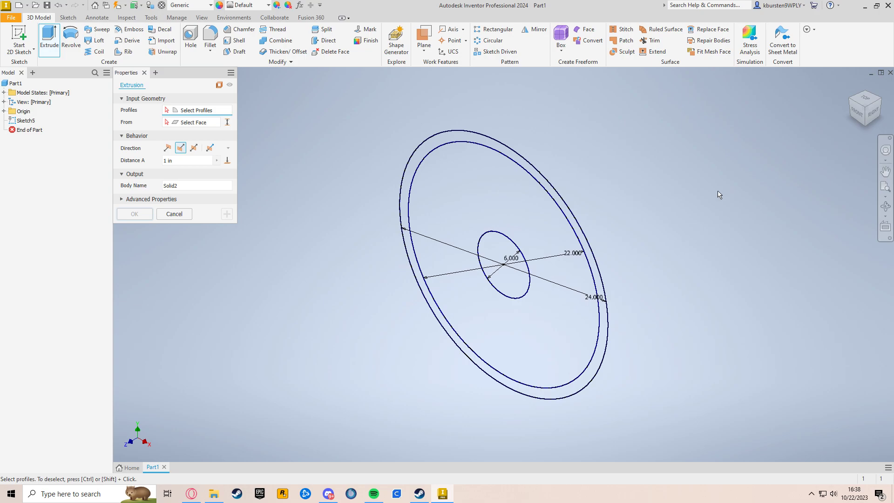
click(501, 251)
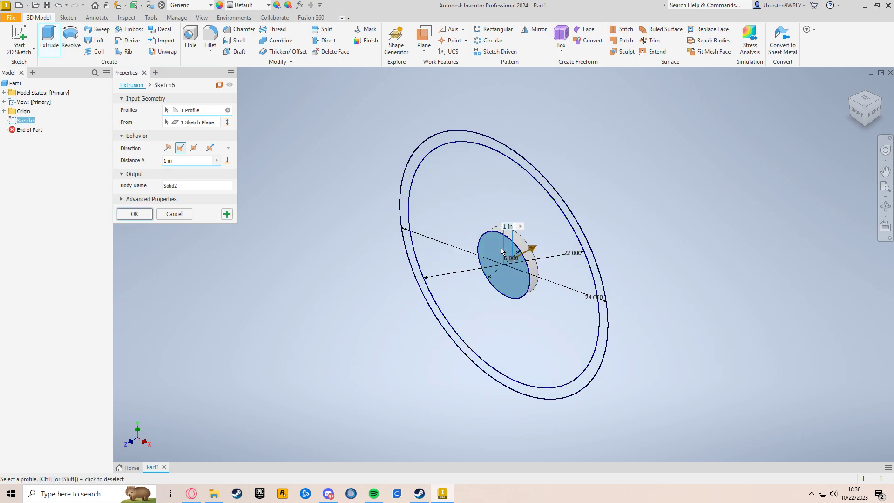
click(552, 195)
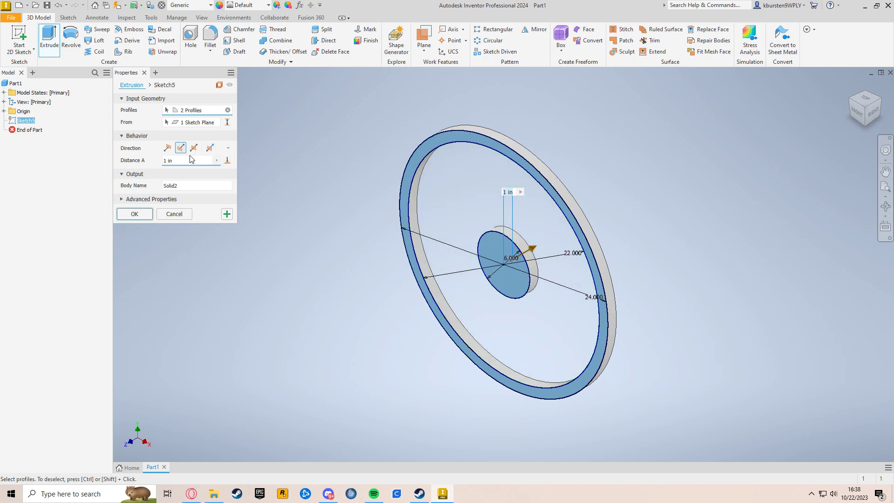
click(181, 162)
text(6)
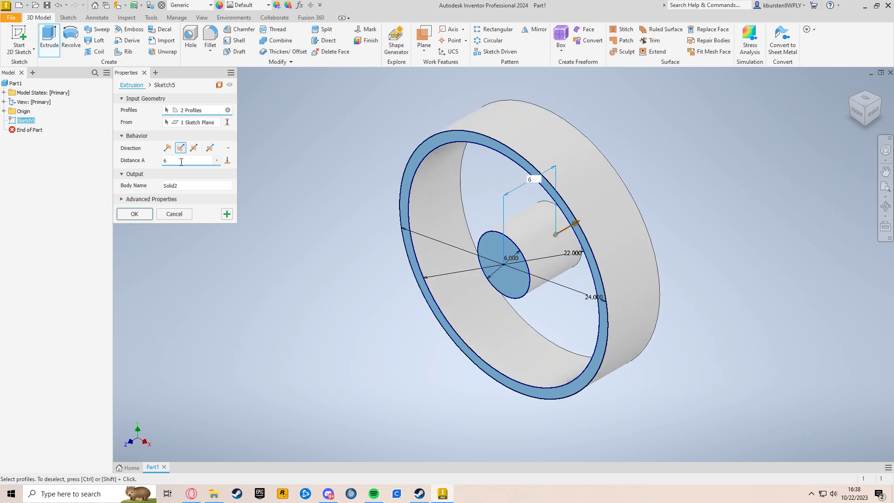
click(150, 217)
Start a new 2D sketch on the hub's front face
middle_drag(741, 289, 703, 299)
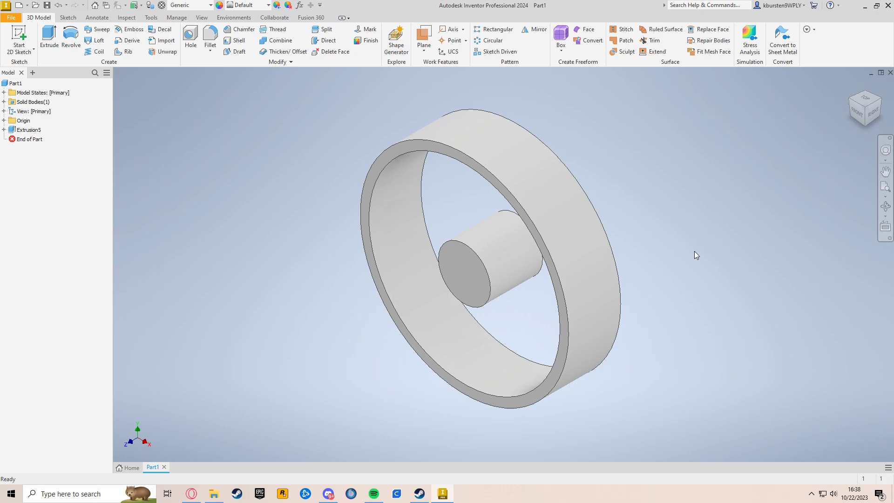
click(475, 267)
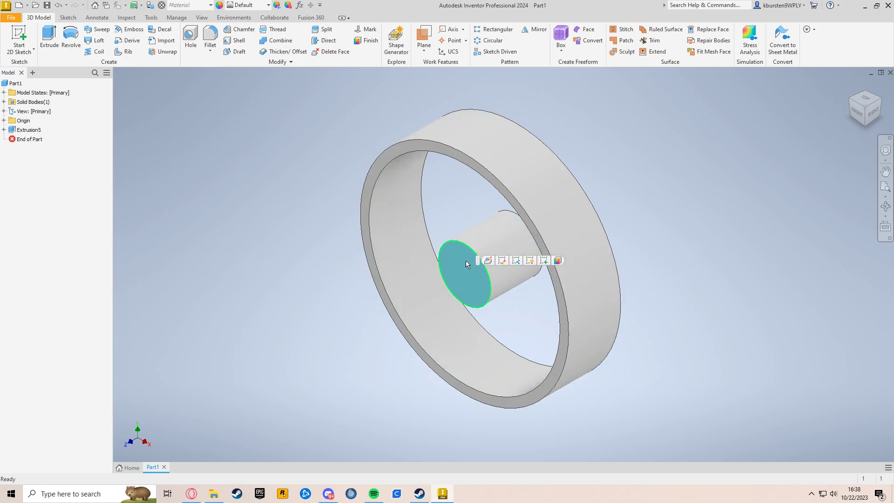
click(24, 32)
middle_drag(528, 189, 502, 192)
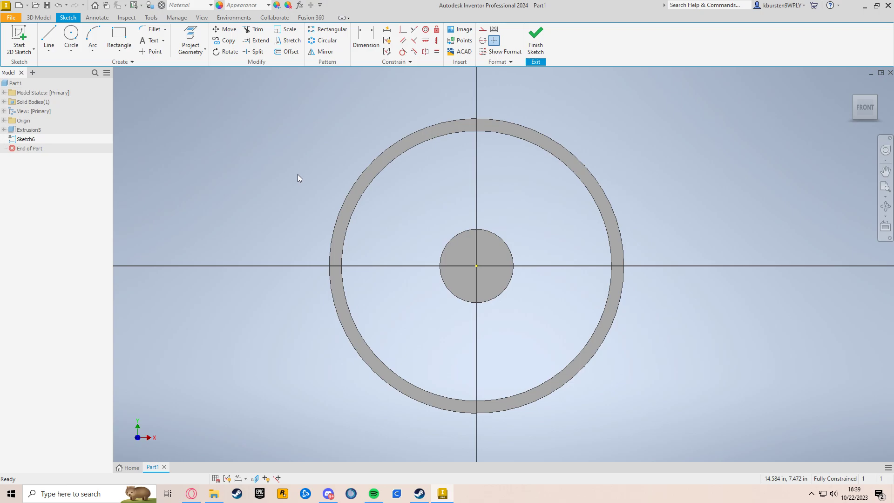
Draw a narrow rectangle about 0.75 in wide and 9.24 in tall from the rim's inner edge down into the hub
click(126, 40)
scroll(497, 152, up, 3)
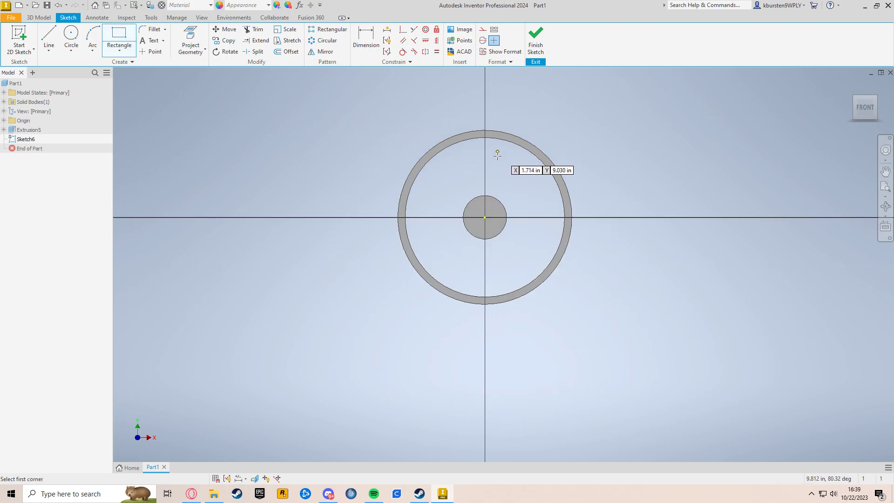
scroll(496, 154, down, 3)
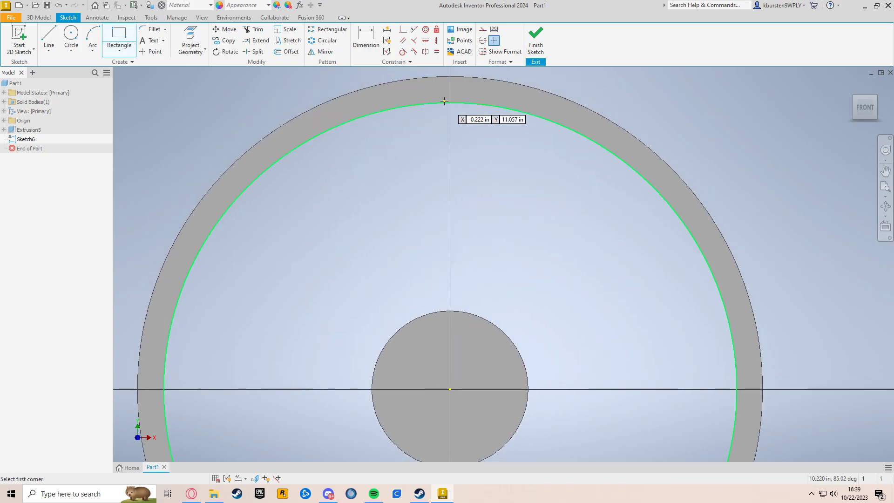
click(442, 91)
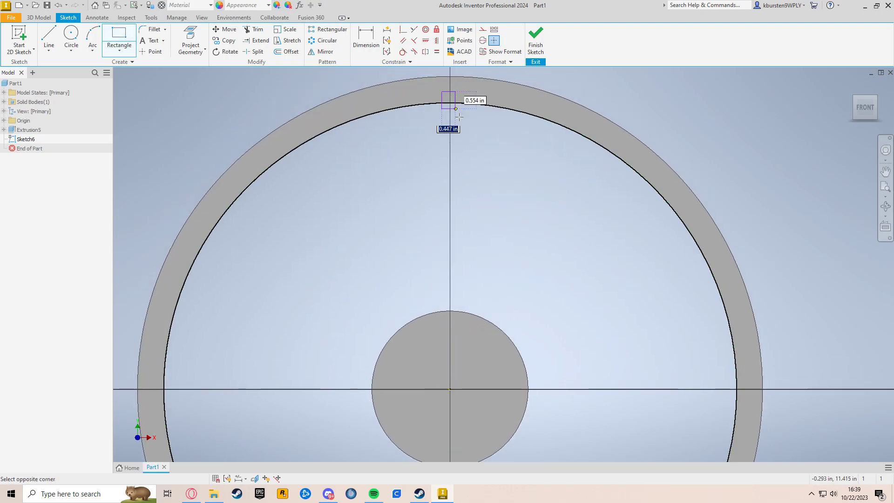
click(461, 332)
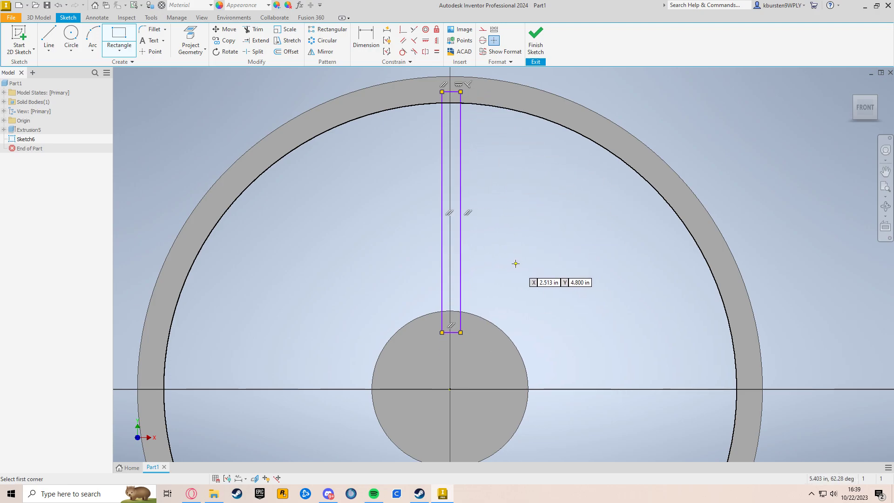
Dimension the rectangle's height as 9 in
key(d)
click(461, 247)
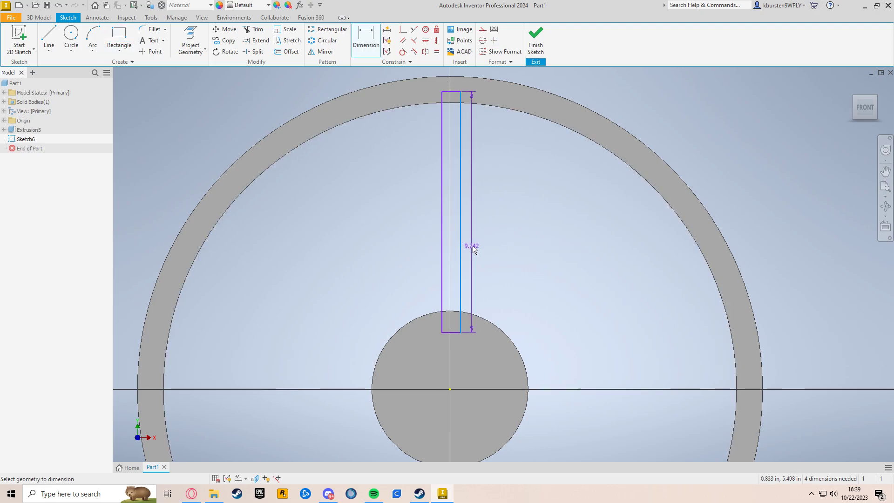
click(474, 247)
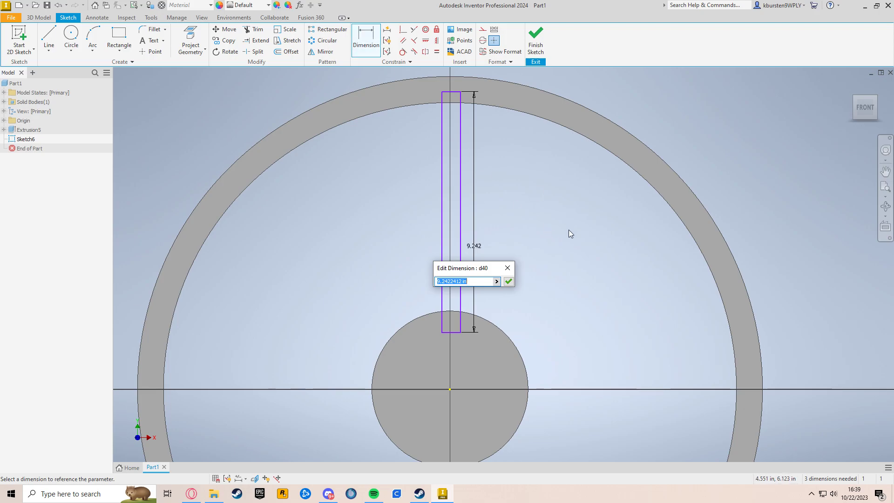
text(9)
key(Return)
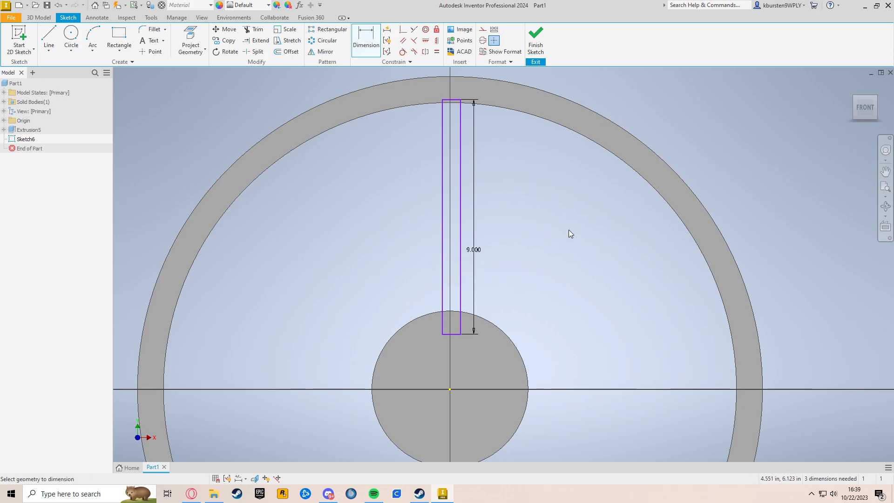
Dimension the rectangle's width as 1 in
scroll(461, 100, up, 5)
scroll(461, 101, down, 6)
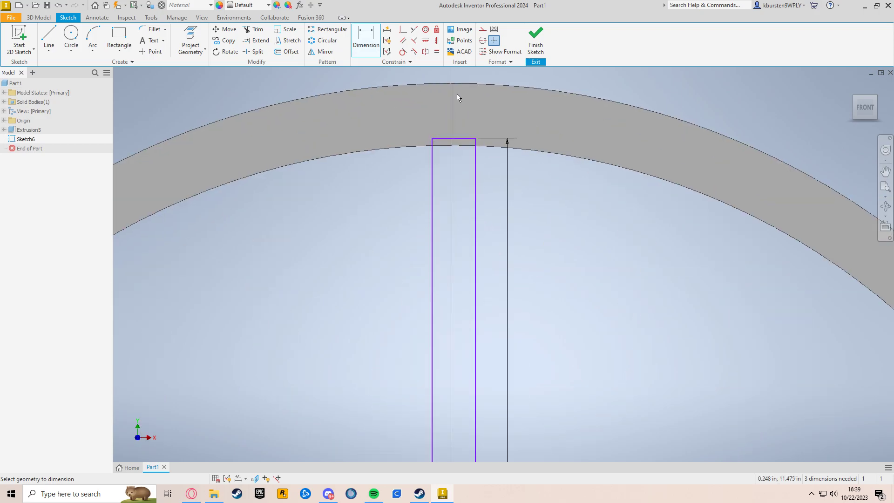
click(462, 164)
click(477, 145)
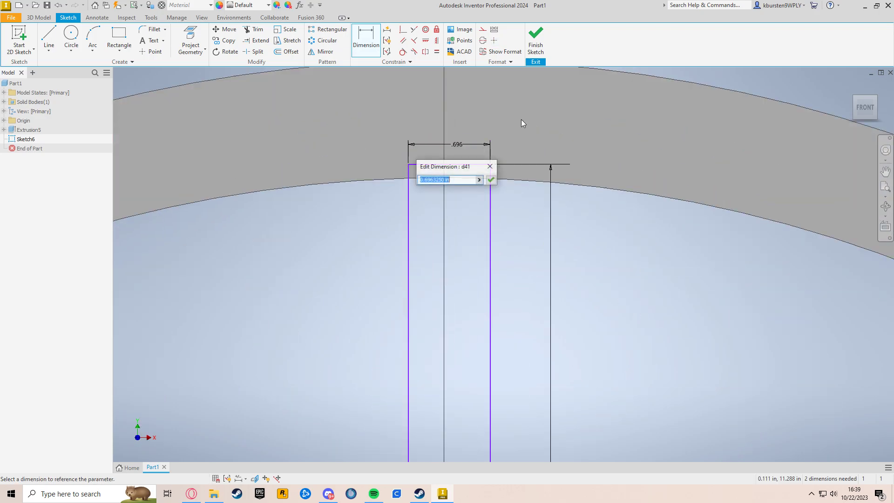
text(1)
key(Return)
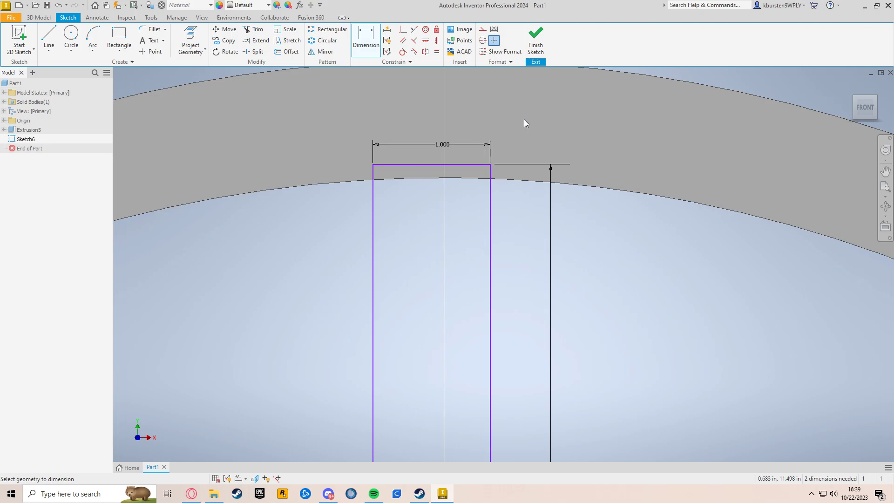
Dimension the rectangle's right edge 0.5 in from the hub's centre point
scroll(592, 304, up, 6)
middle_drag(612, 378, 541, 210)
scroll(540, 209, up, 3)
middle_drag(564, 253, 536, 227)
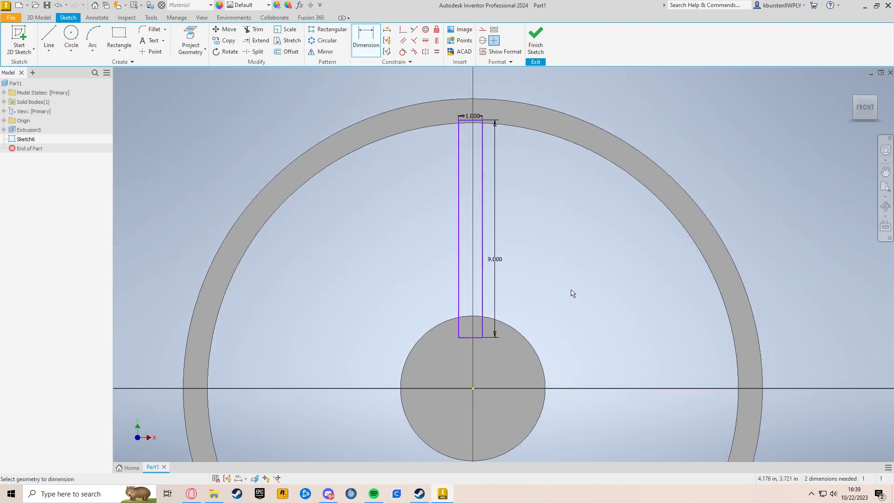
middle_drag(574, 299, 561, 263)
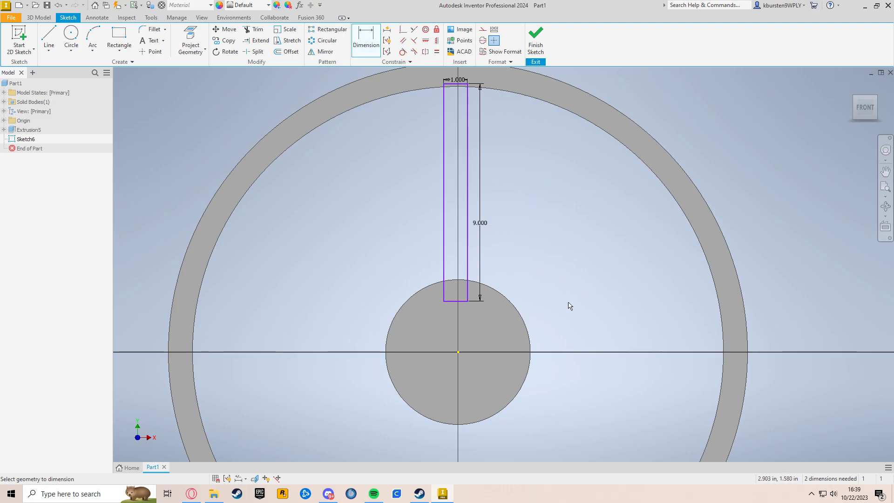
scroll(561, 306, down, 3)
mouse_move(560, 306)
middle_down()
mouse_move(642, 218)
mouse_move(624, 198)
mouse_move(610, 227)
middle_up()
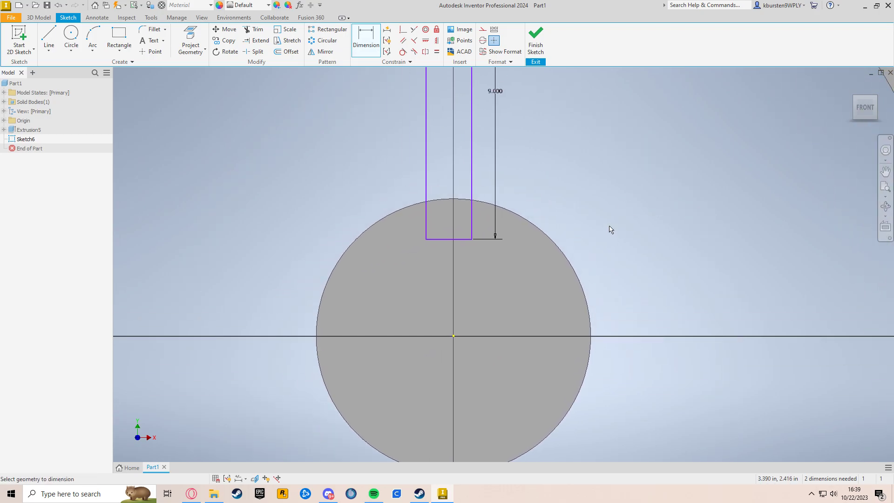
click(472, 173)
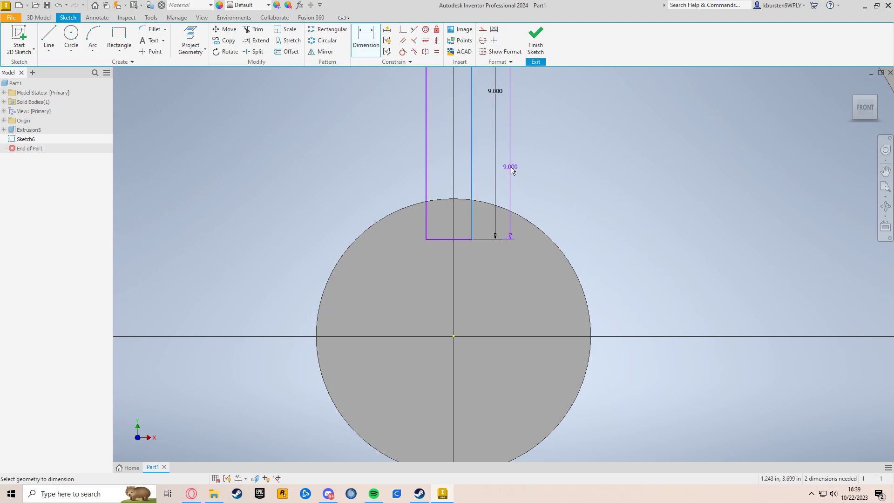
click(454, 336)
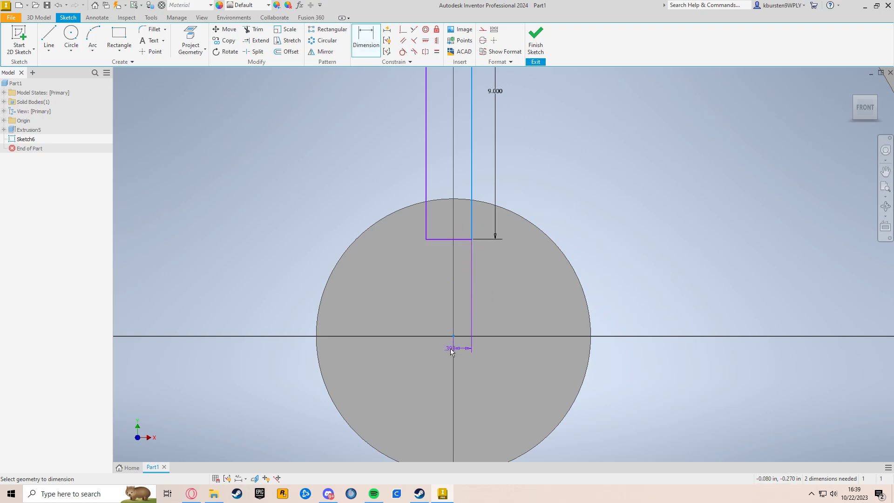
click(464, 364)
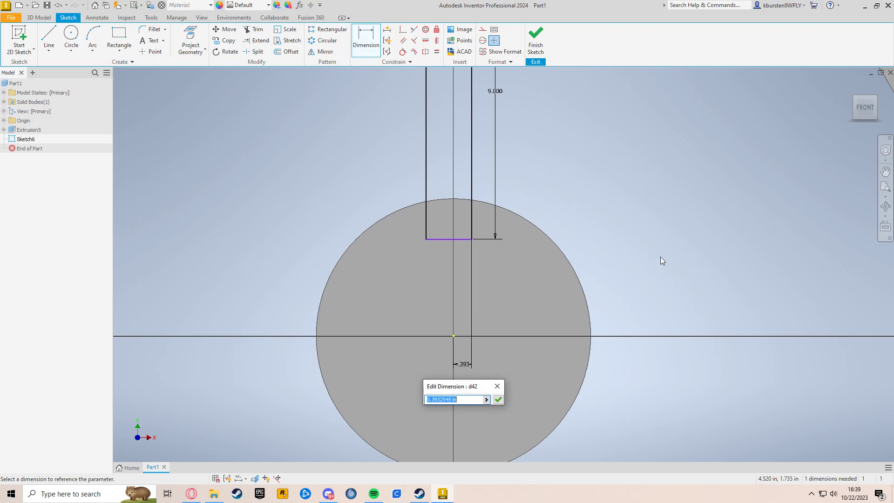
text(0.5)
key(Return)
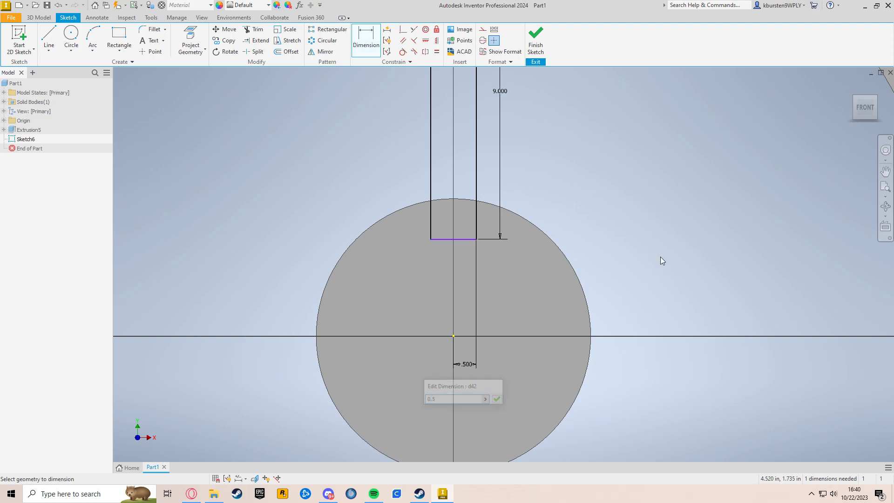
Dimension the distance from the hub's centre point to the rectangle's bottom edge
scroll(628, 202, down, 3)
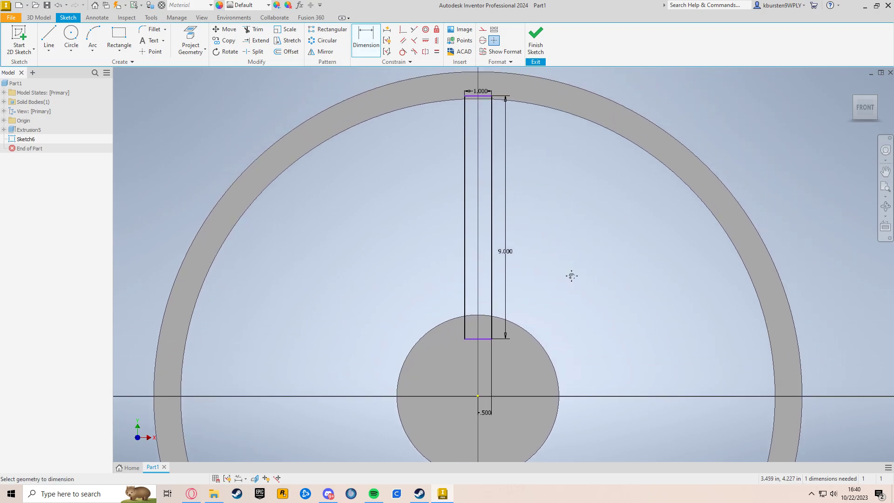
middle_drag(571, 281, 566, 249)
middle_drag(563, 343, 615, 240)
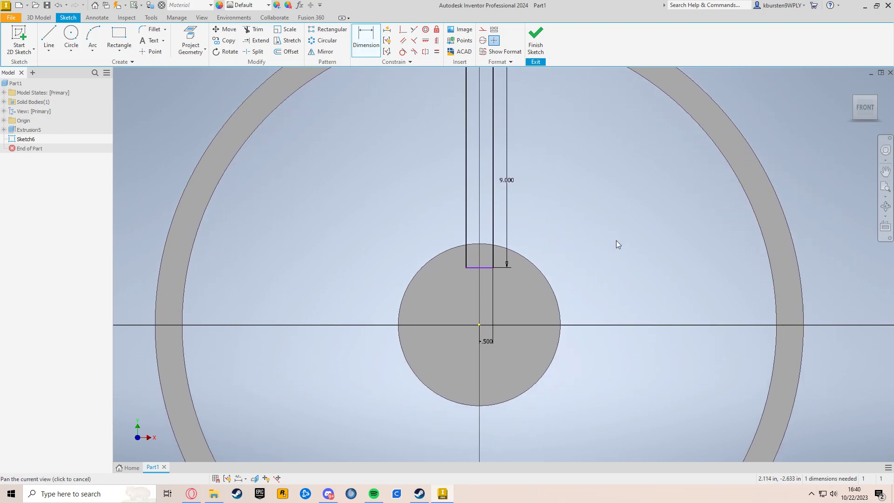
mouse_move(592, 187)
middle_down()
mouse_move(563, 257)
mouse_move(543, 223)
middle_up()
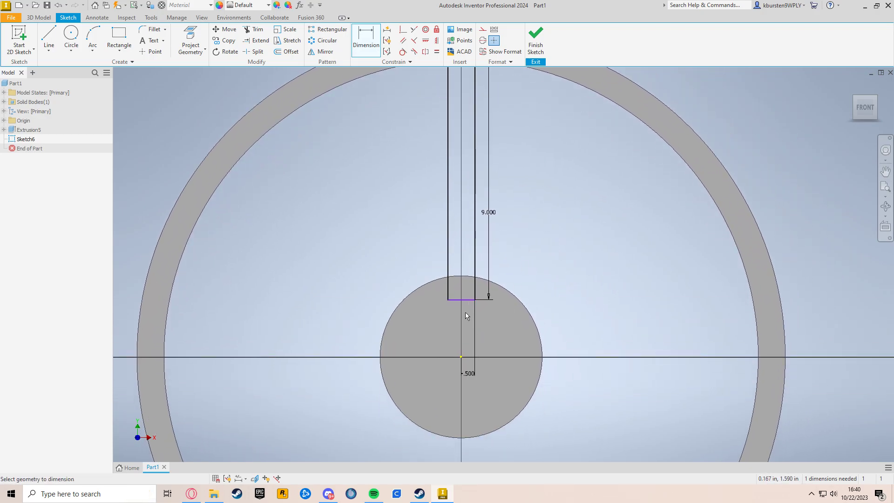
click(468, 300)
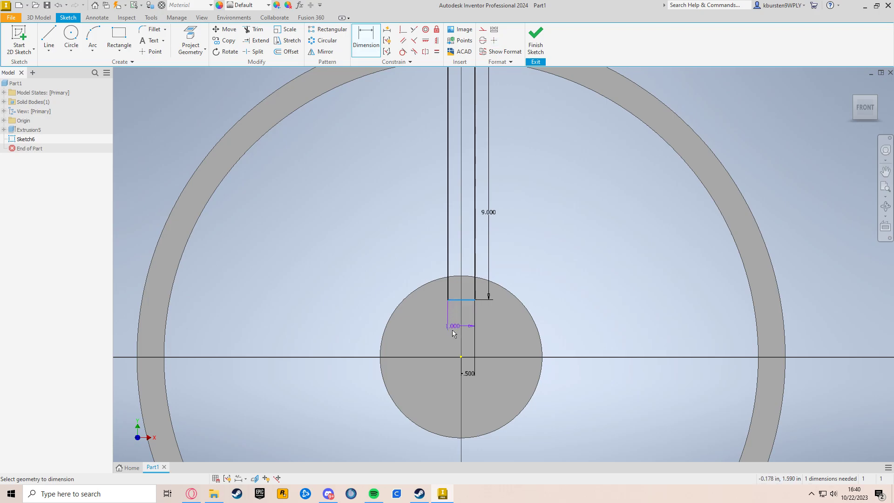
click(461, 357)
click(439, 328)
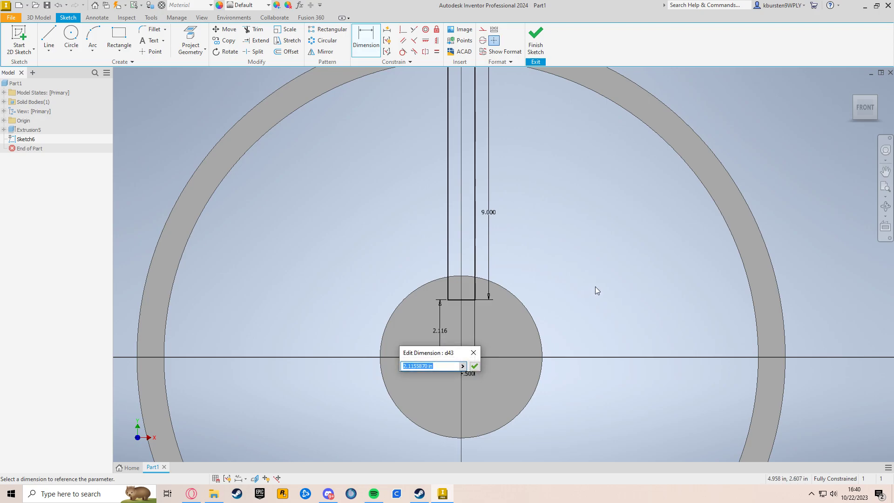
key(Return)
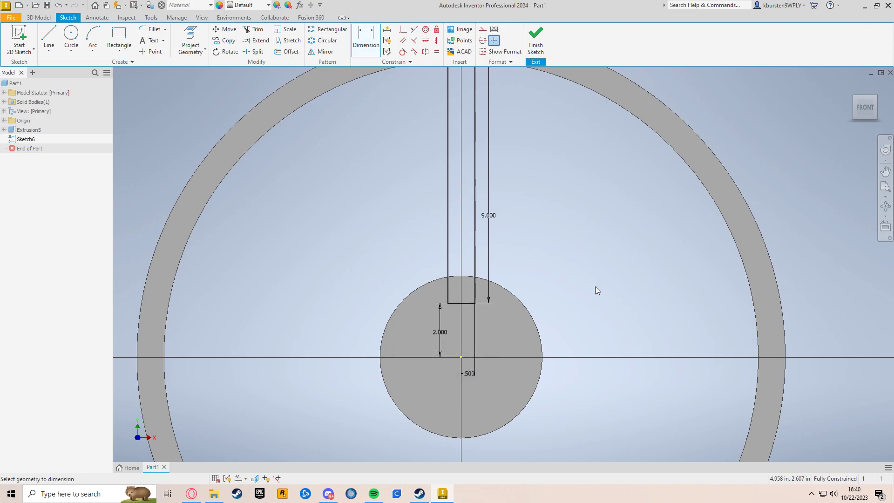
Set the centre-to-bottom-edge distance dimension to 2.25 in
middle_drag(595, 286, 593, 340)
scroll(501, 166, down, 4)
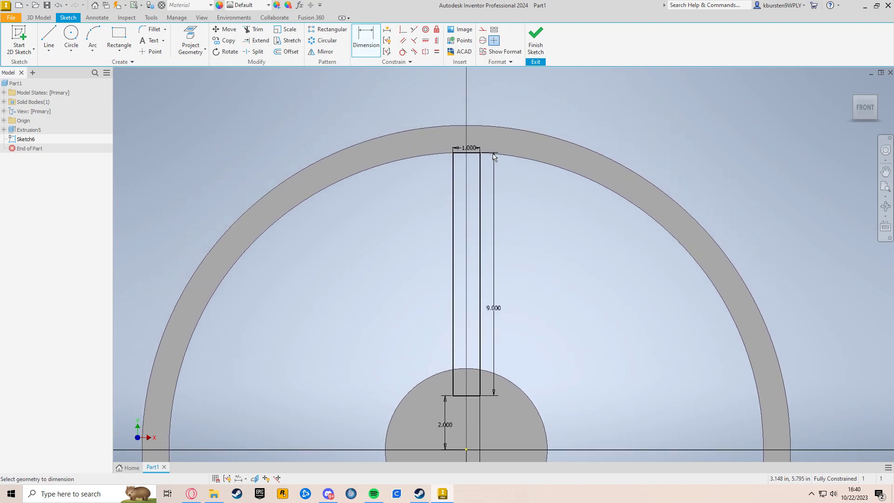
scroll(481, 135, up, 8)
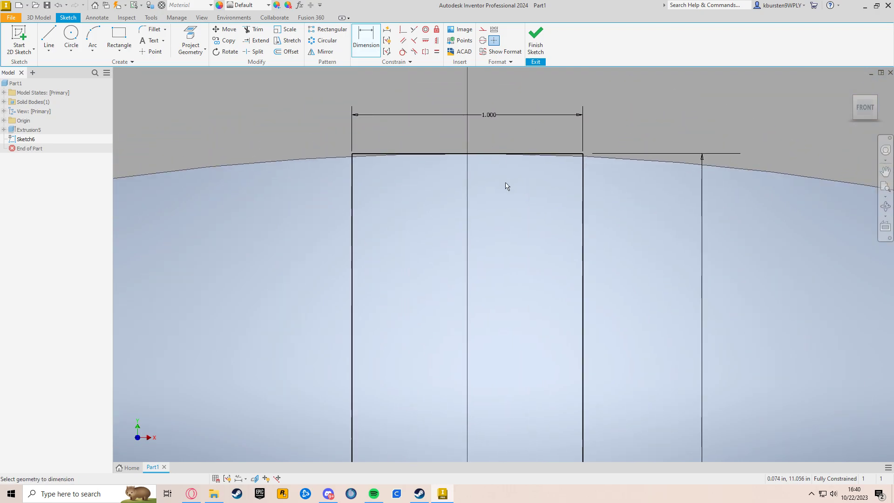
scroll(499, 174, down, 6)
middle_drag(565, 263, 544, 140)
scroll(544, 139, down, 3)
middle_drag(593, 261, 559, 278)
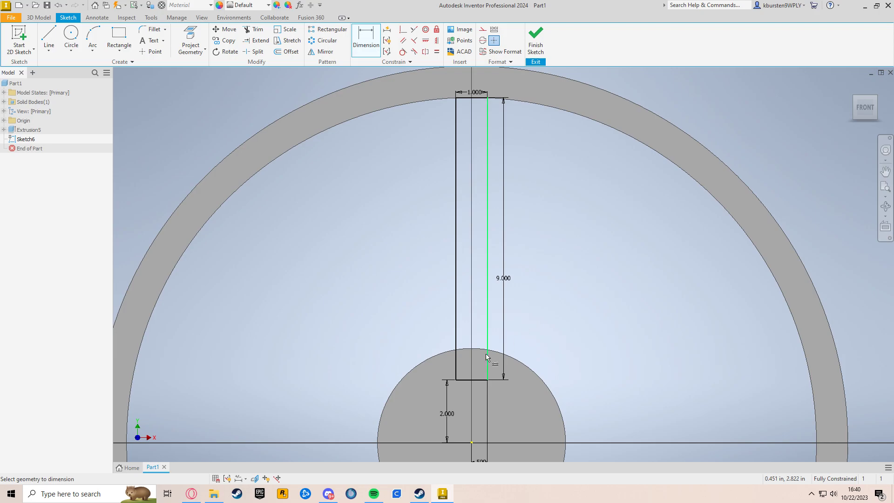
click(446, 417)
text(2.2)
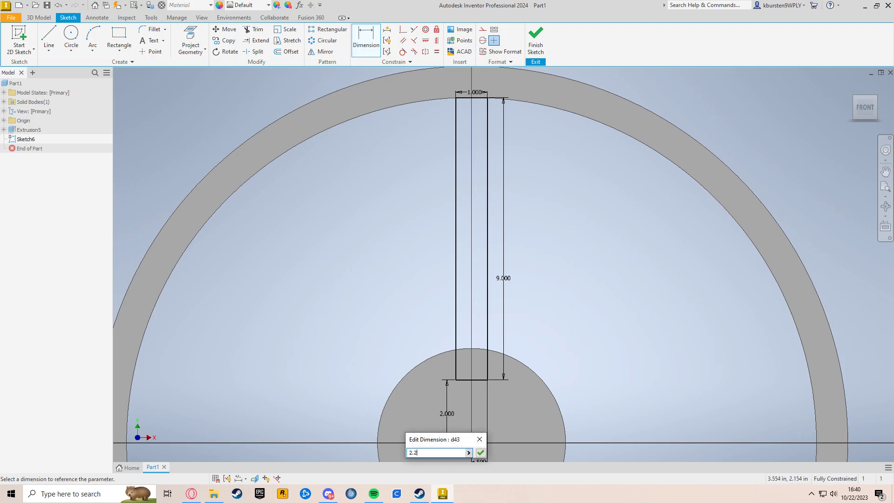
text(5)
key(Return)
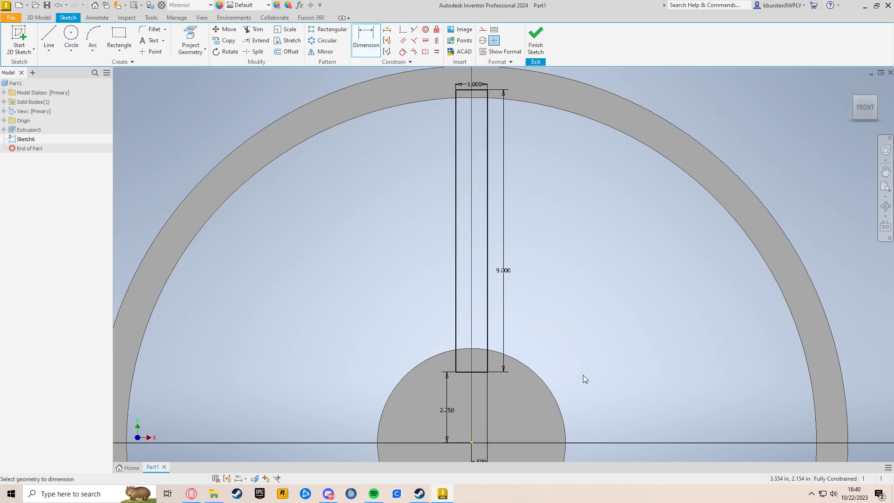
Draw a circle about 2.6 in in diameter centred on the hub's centre point
scroll(576, 334, down, 3)
mouse_move(568, 319)
middle_down()
mouse_move(526, 227)
mouse_move(536, 224)
mouse_move(527, 245)
middle_up()
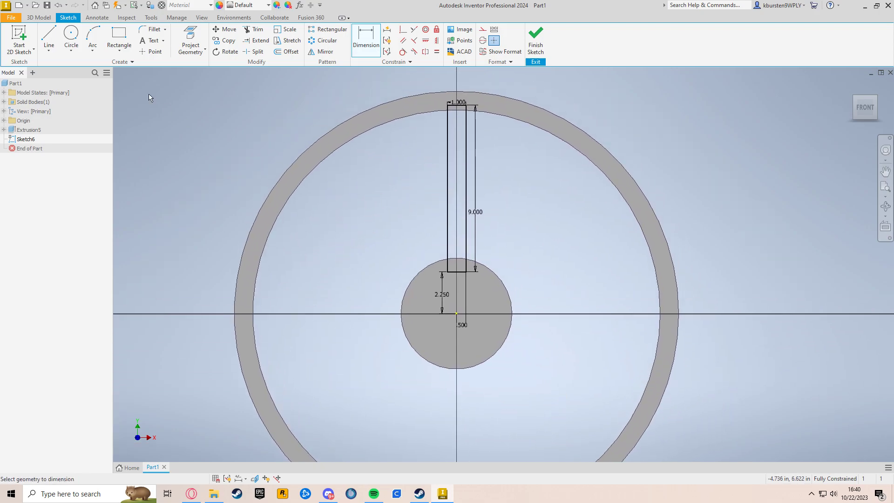
click(77, 36)
click(457, 314)
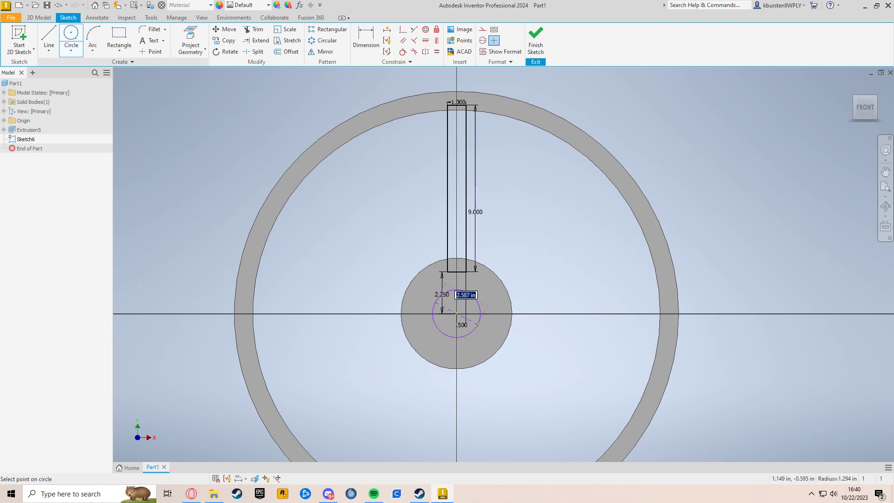
click(478, 324)
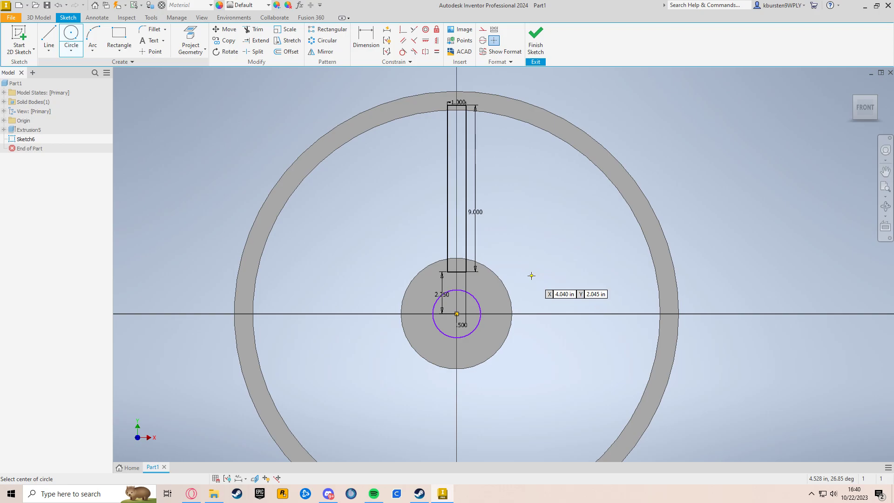
key(Escape)
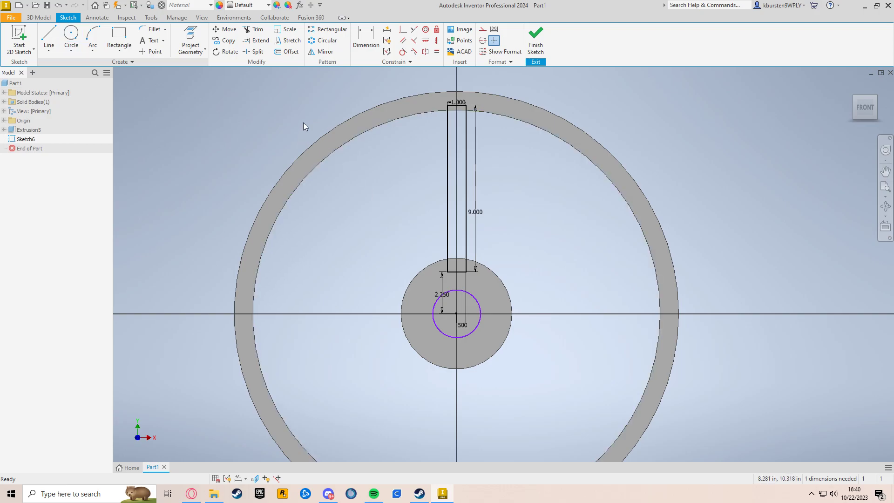
Set up a circular pattern of the rectangle around the hub's centre point with 8 copies
click(326, 41)
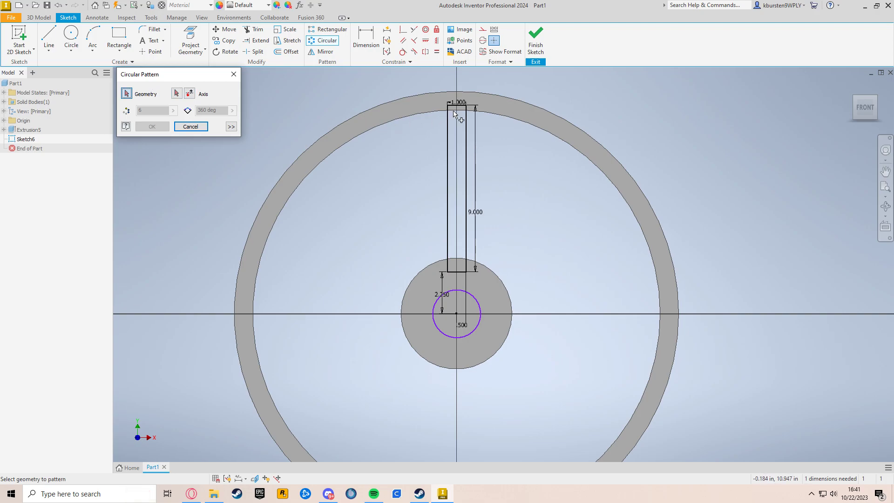
click(448, 130)
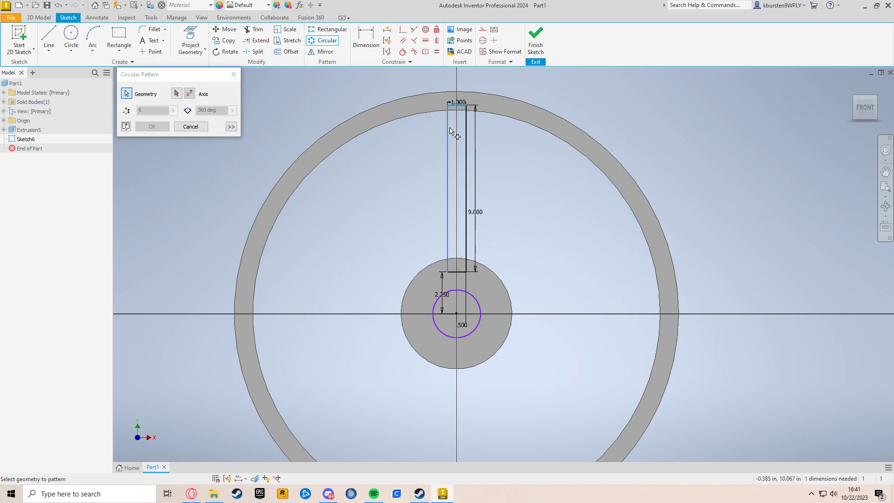
click(467, 231)
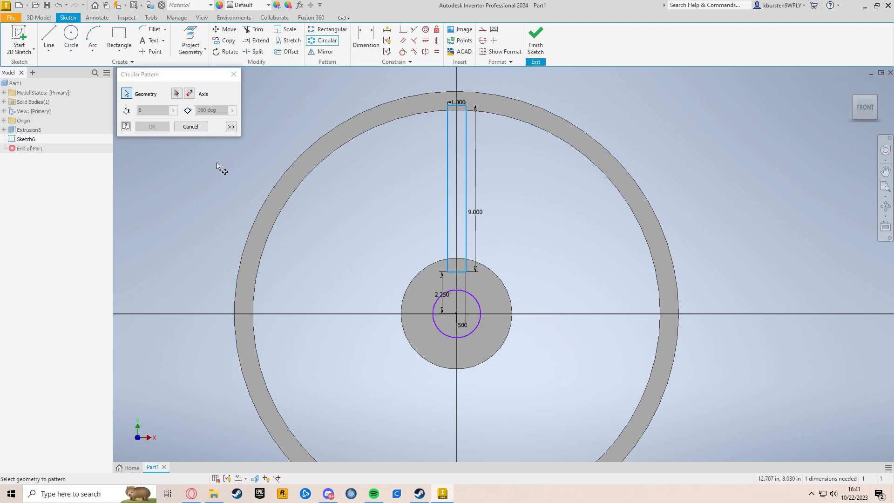
click(176, 94)
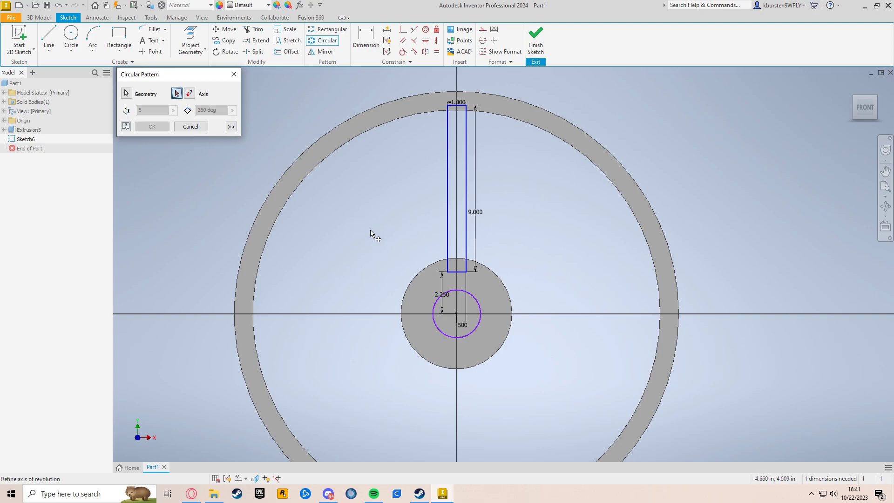
click(470, 296)
middle_drag(527, 304, 532, 259)
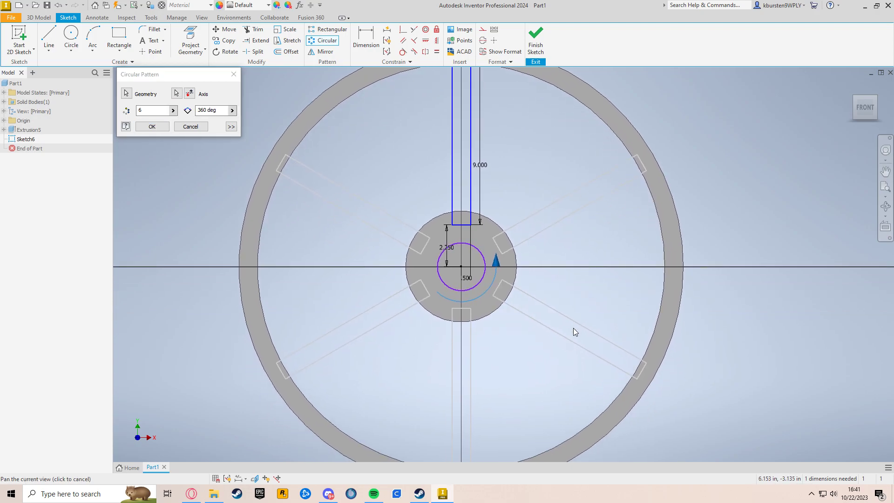
middle_drag(561, 273, 557, 300)
click(148, 111)
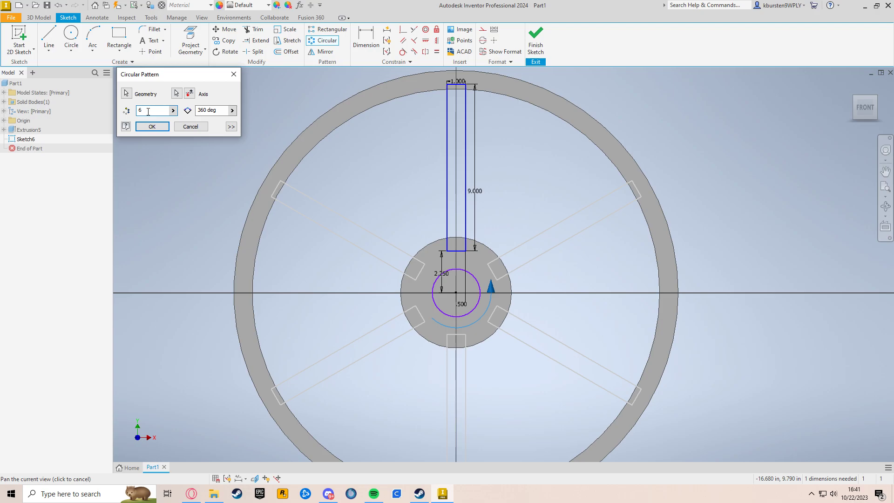
key(BackSpace)
text(8)
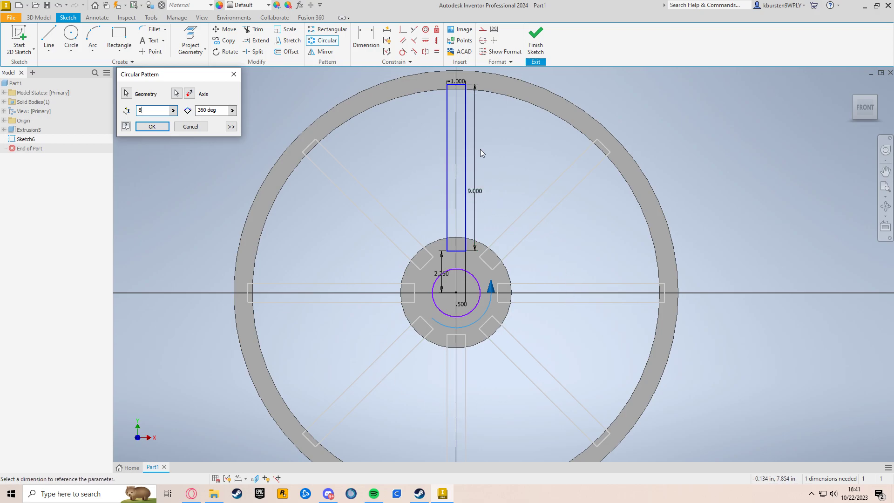
click(203, 111)
key(BackSpace)
text(18)
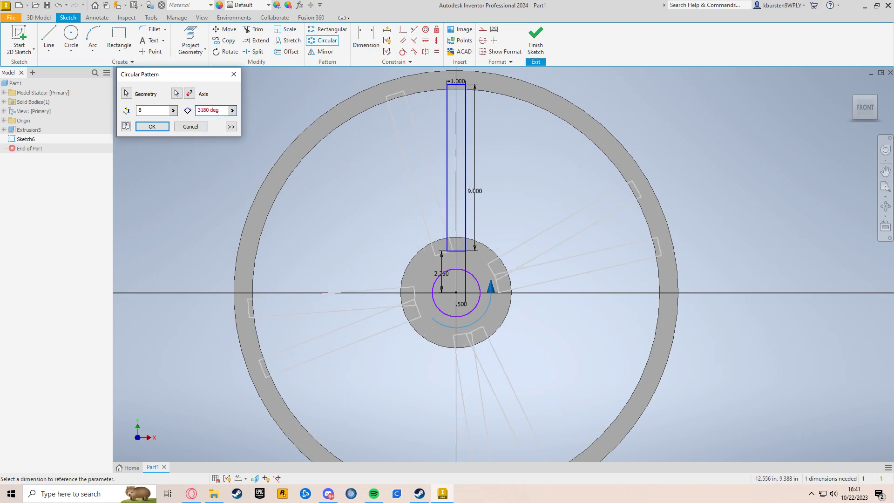
key(BackSpace)
key(BackSpace)
key(BackSpace)
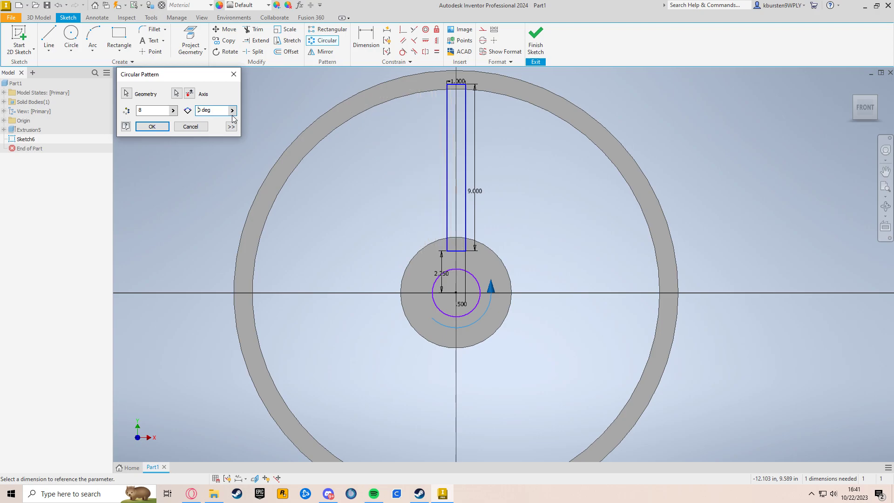
text(18)
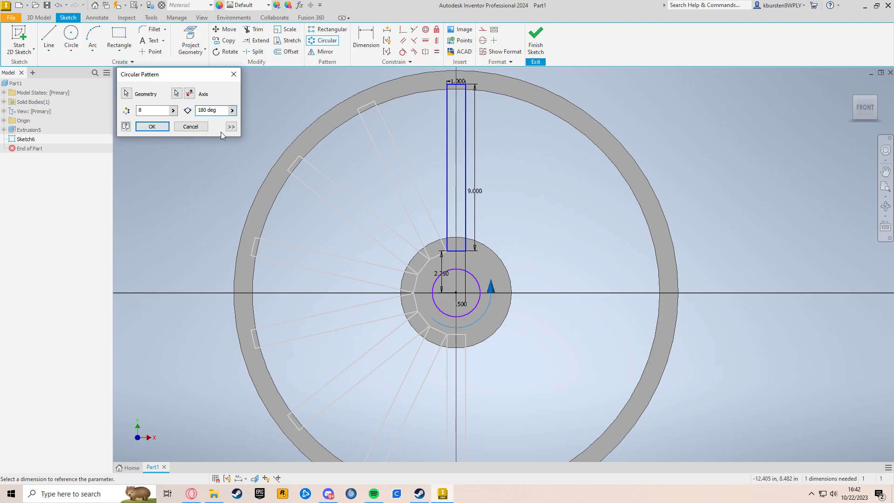
click(207, 108)
key(BackSpace)
key(BackSpace)
key(BackSpace)
text(2)
key(BackSpace)
text(360)
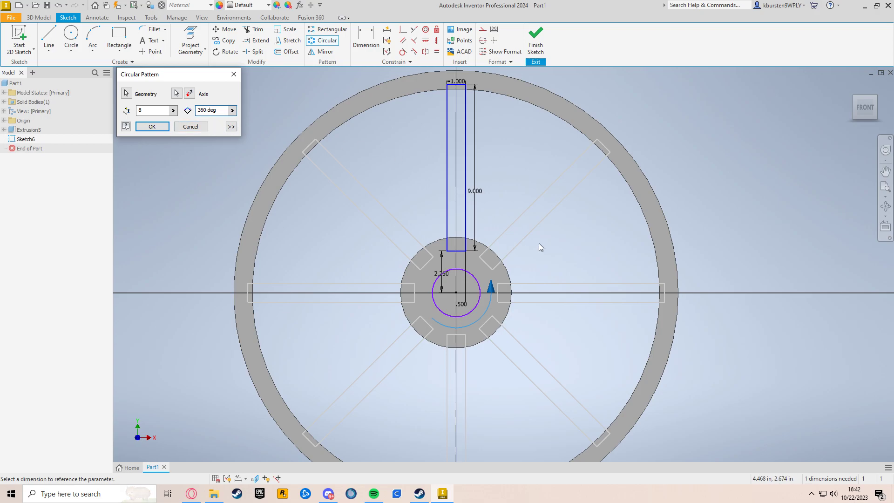
Apply the 8-copy circular pattern of the spoke rectangle and finish the sketch
click(162, 129)
mouse_move(584, 267)
middle_down()
mouse_move(575, 164)
mouse_move(541, 222)
mouse_move(544, 277)
mouse_move(543, 244)
middle_up()
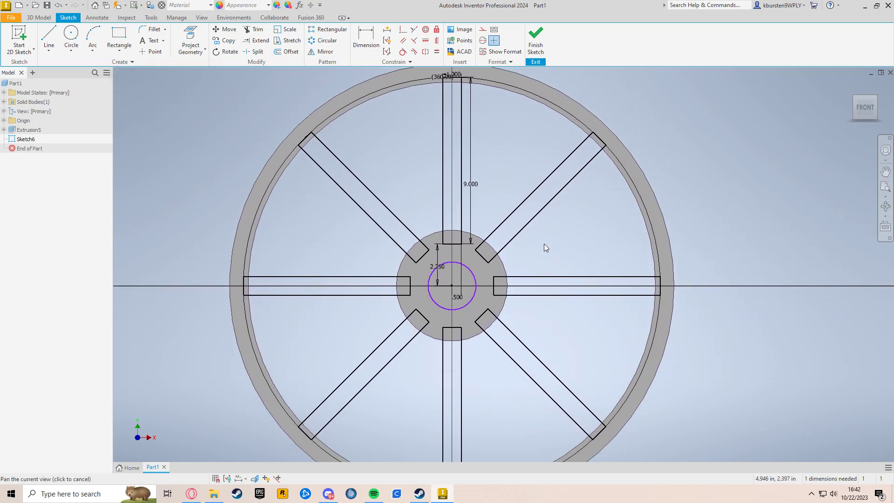
click(538, 54)
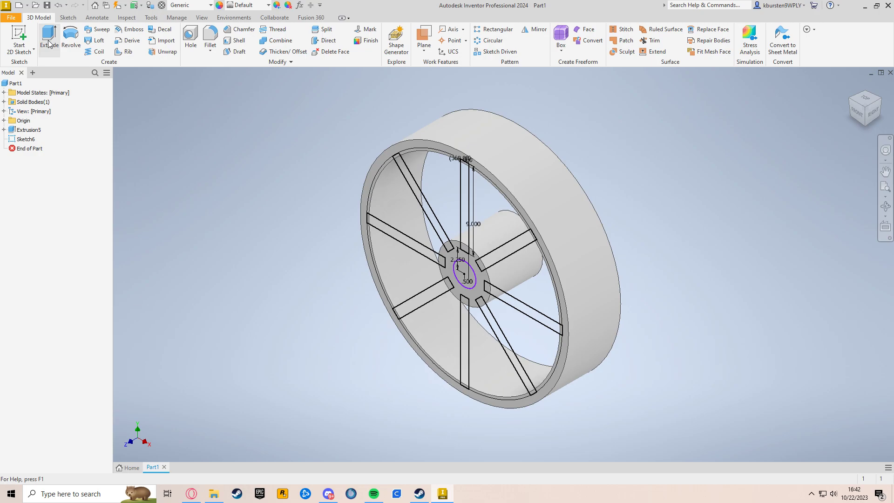
Extrude the eight spoke profiles 6 in into the wheel, reversing the direction and joining them to the body
click(49, 43)
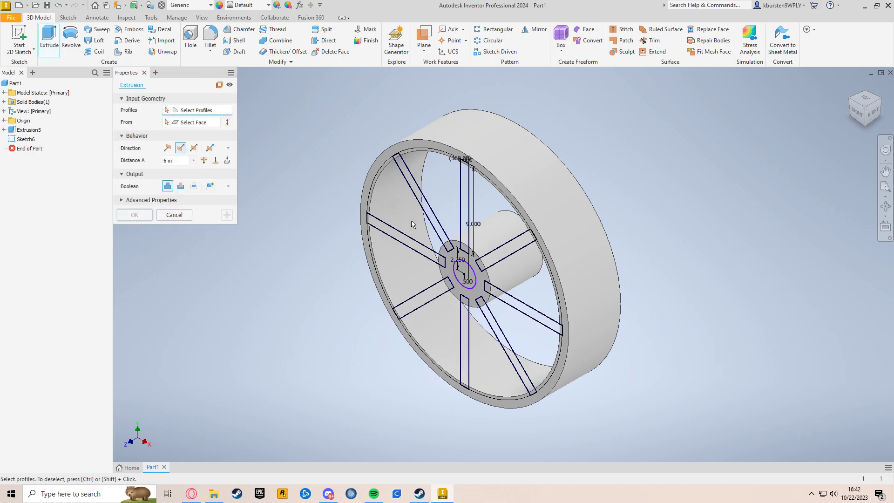
click(465, 209)
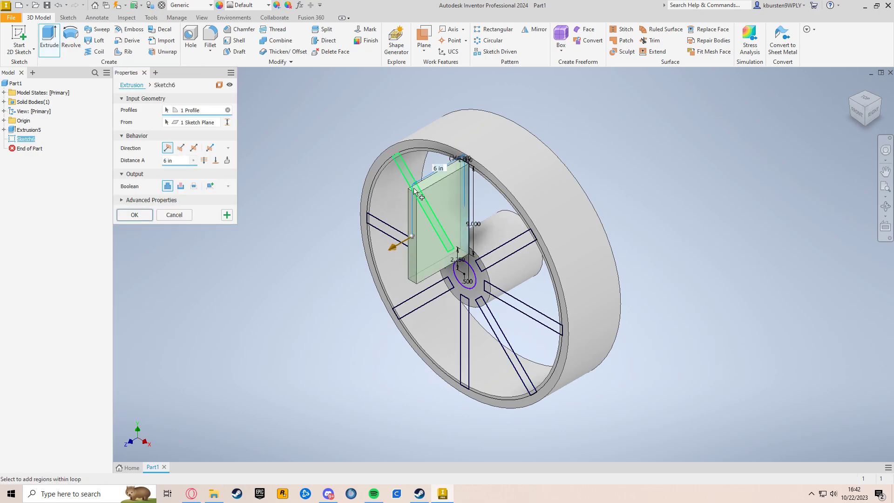
click(415, 191)
click(403, 242)
click(424, 302)
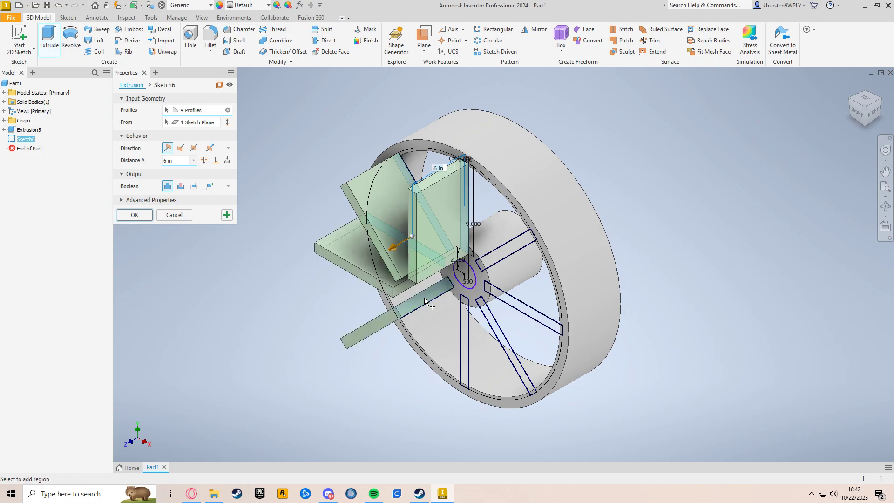
click(464, 344)
click(510, 344)
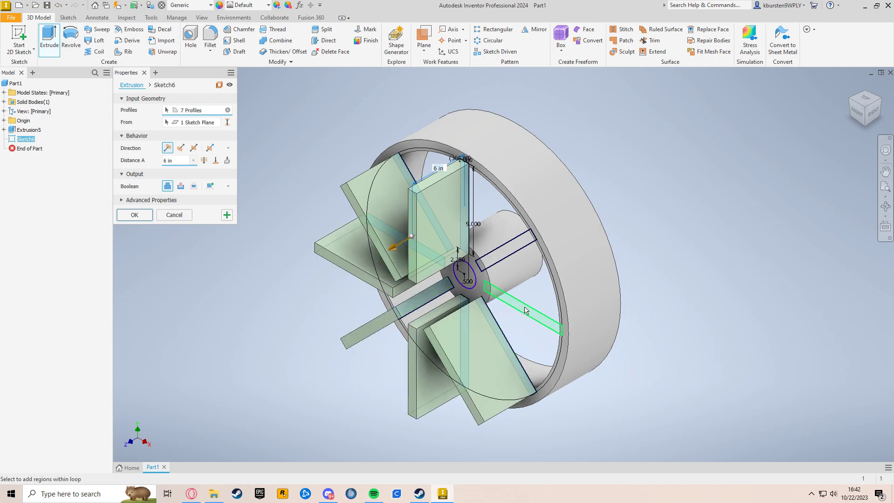
click(526, 315)
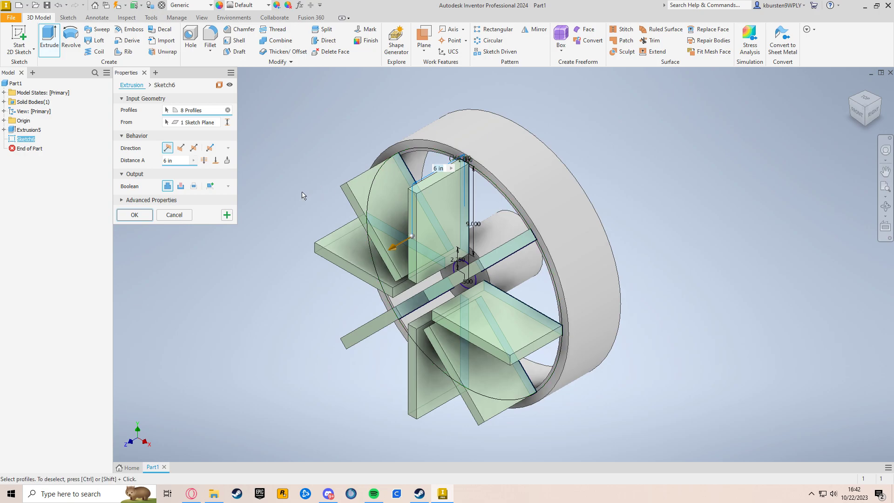
click(181, 147)
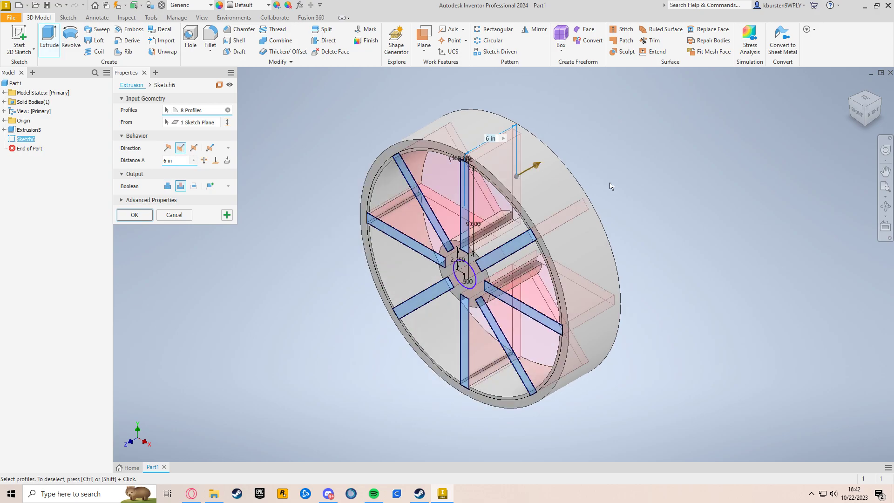
click(168, 186)
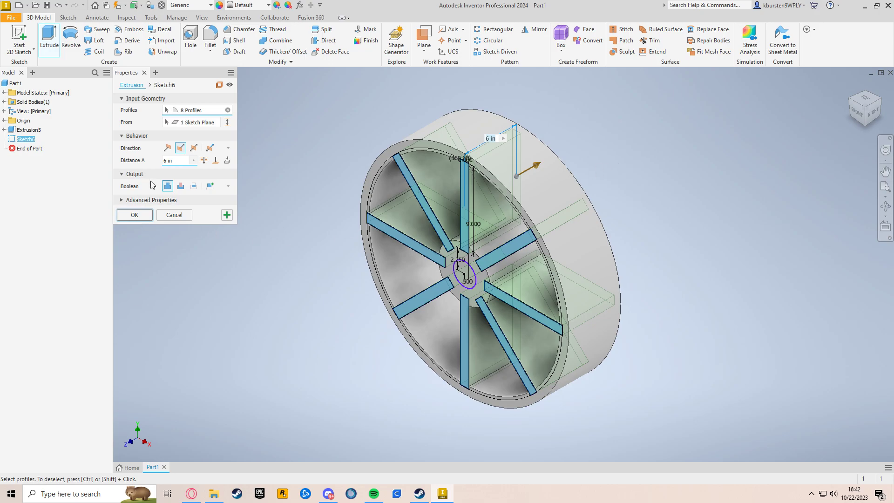
click(134, 214)
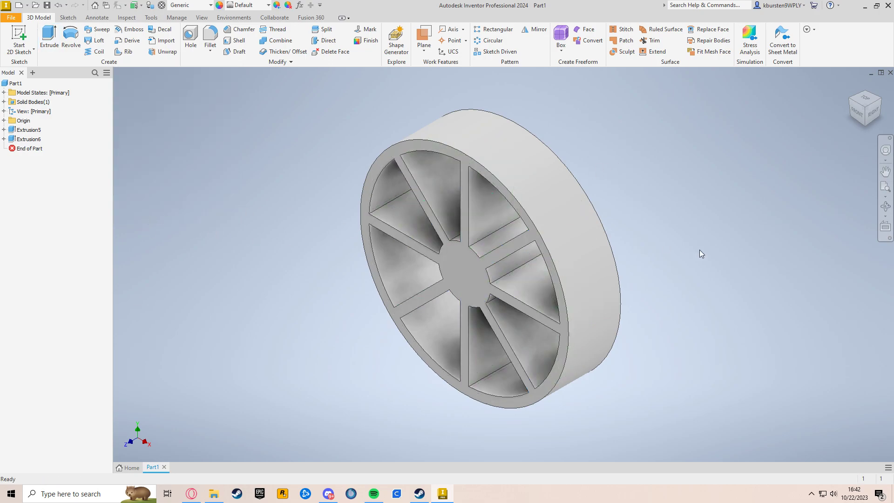
Start a new sketch on the wheel's front face
shift+middle_drag(691, 295, 698, 263)
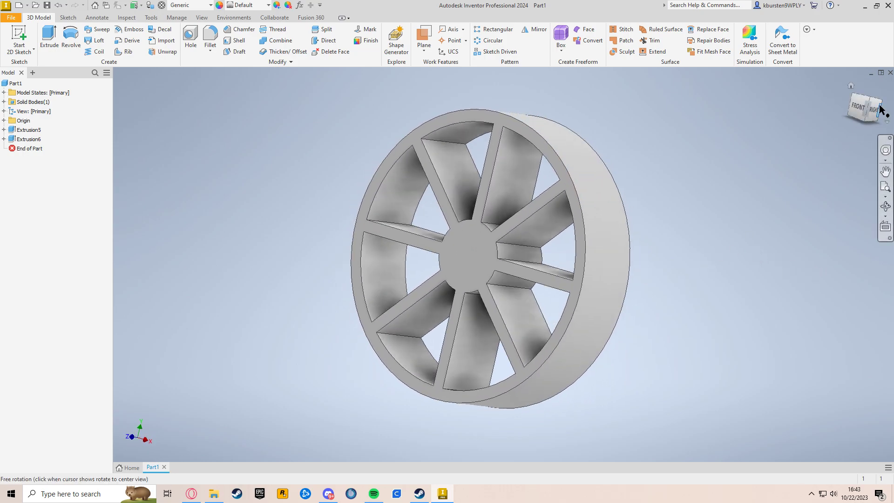
click(854, 86)
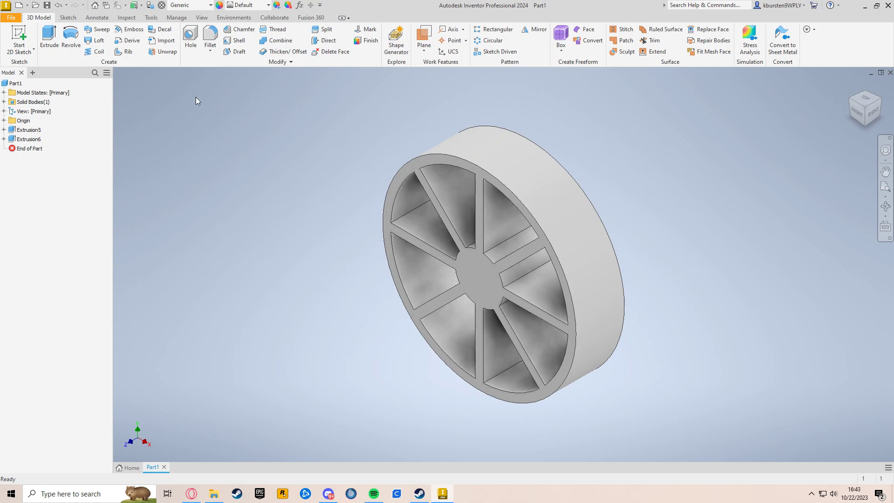
click(25, 27)
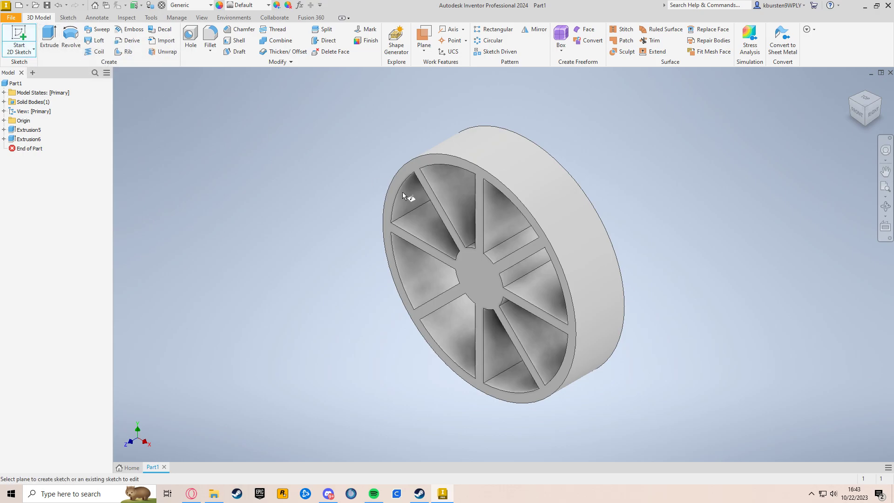
click(480, 285)
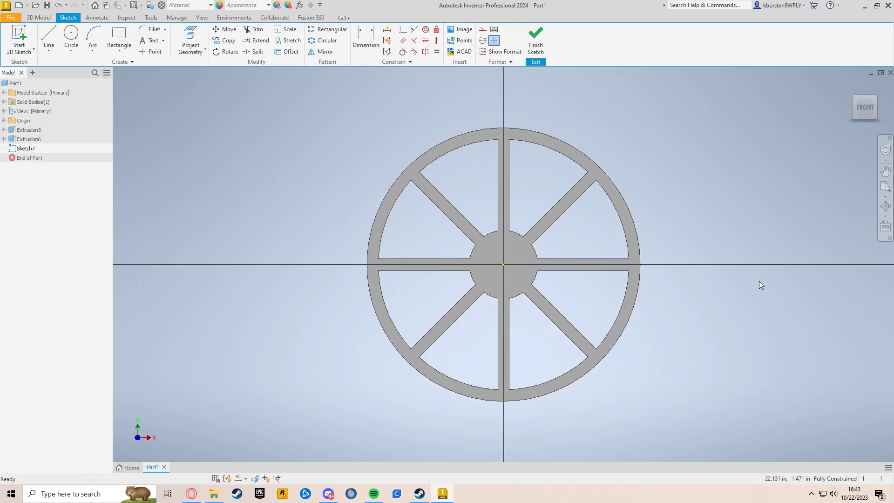
Draw a 25 by 40 in rectangle to the right of the wheel
middle_drag(805, 273, 446, 274)
scroll(446, 275, up, 3)
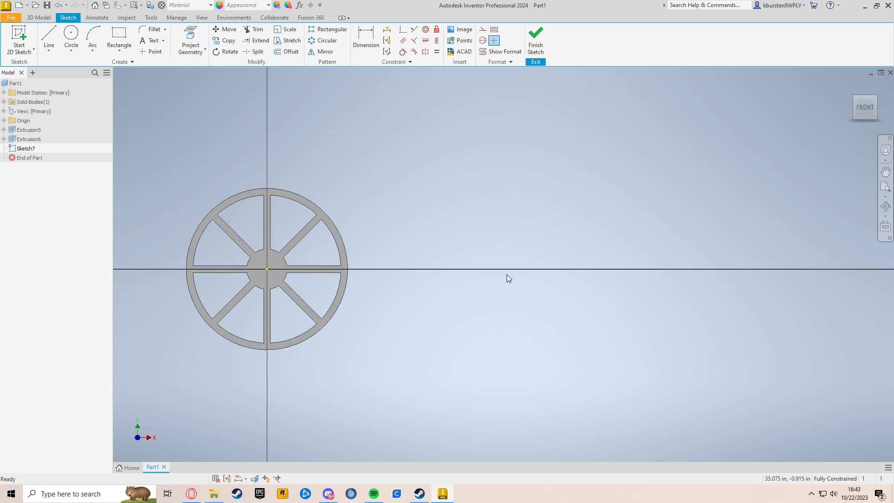
middle_drag(505, 279, 478, 285)
click(118, 35)
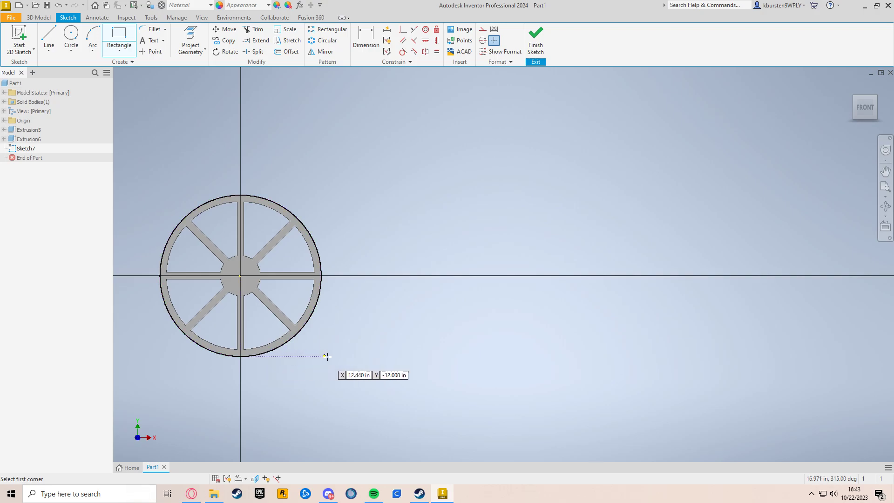
click(450, 357)
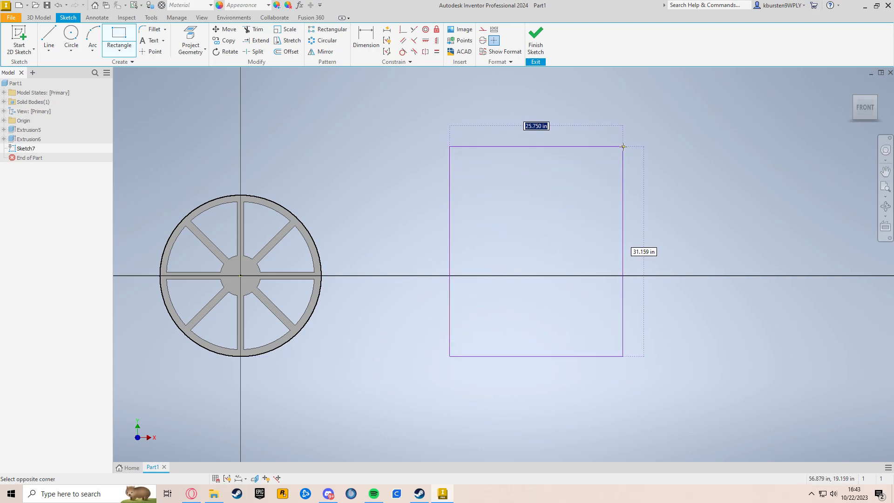
text(25)
key(Tab)
text(40)
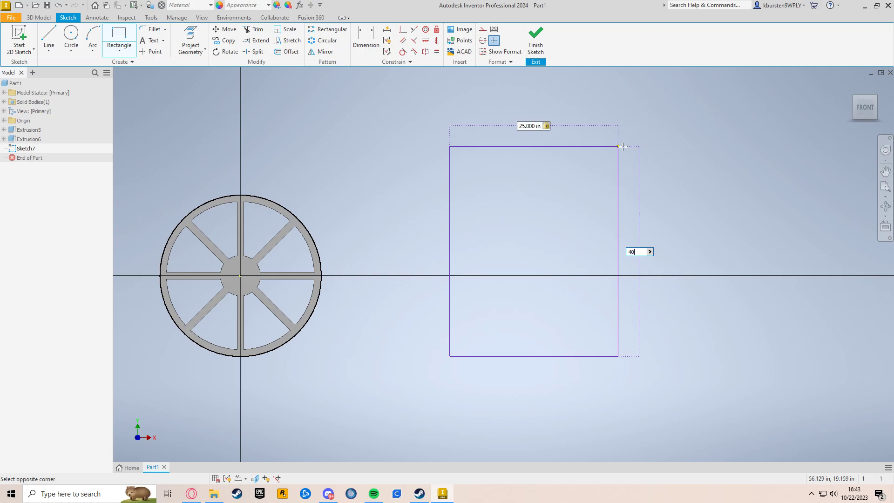
key(Return)
Dimension the rectangle's left edge 30 in from the wheel's centre point
middle_drag(611, 179, 568, 257)
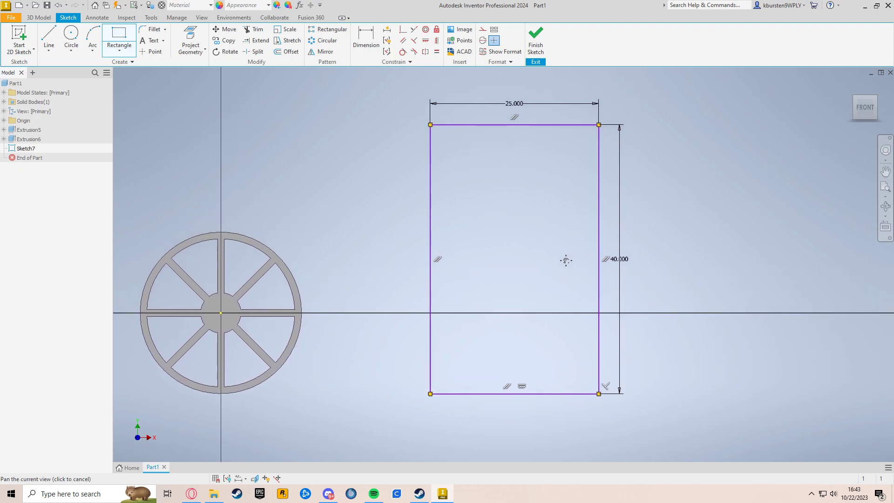
click(366, 37)
click(430, 336)
click(220, 316)
click(336, 357)
text(30)
key(Return)
Dimension the rectangle's bottom edge 12 in below the wheel's centre point and finish the sketch
click(507, 396)
click(221, 315)
click(379, 345)
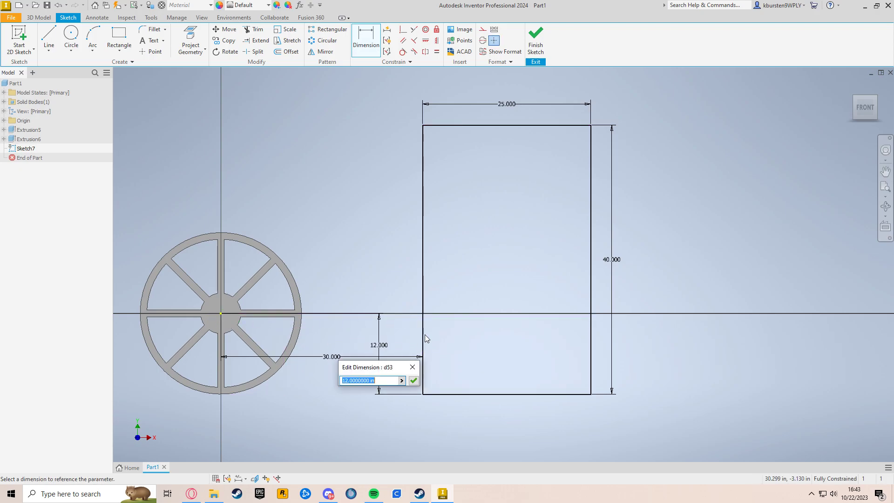
key(Return)
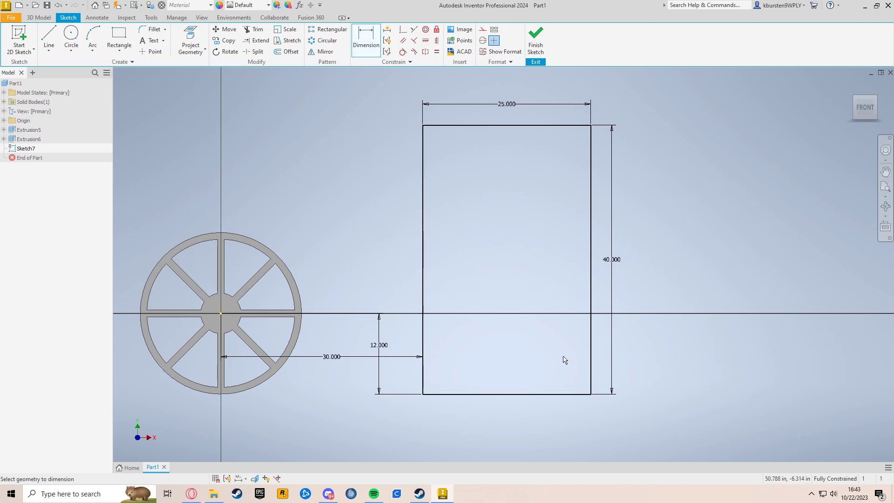
click(535, 45)
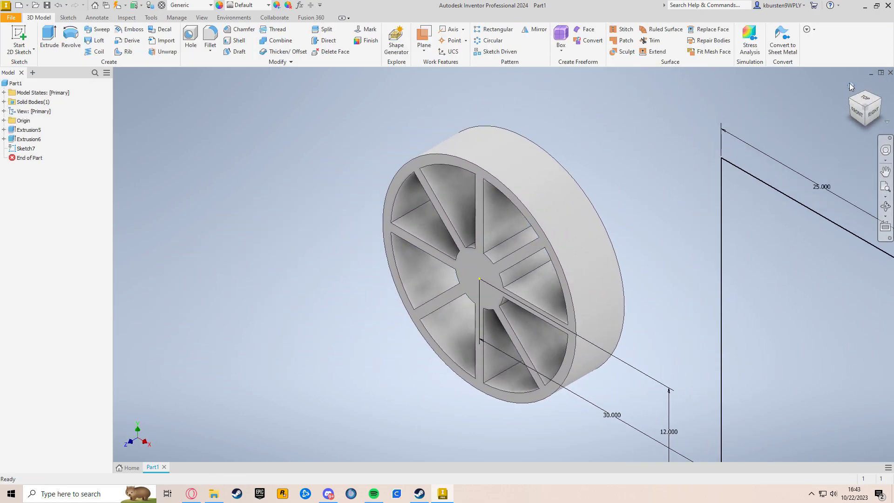
Extrude the rectangle 6 in, reversing the extrusion direction
click(851, 87)
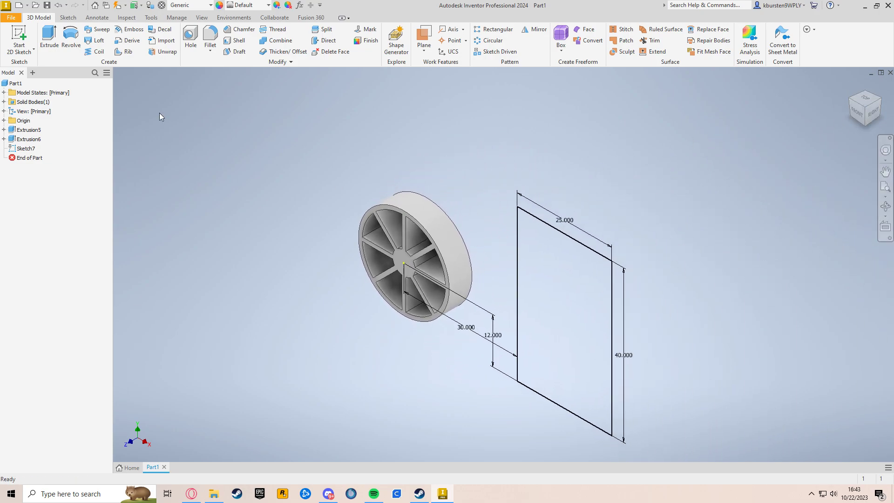
click(50, 39)
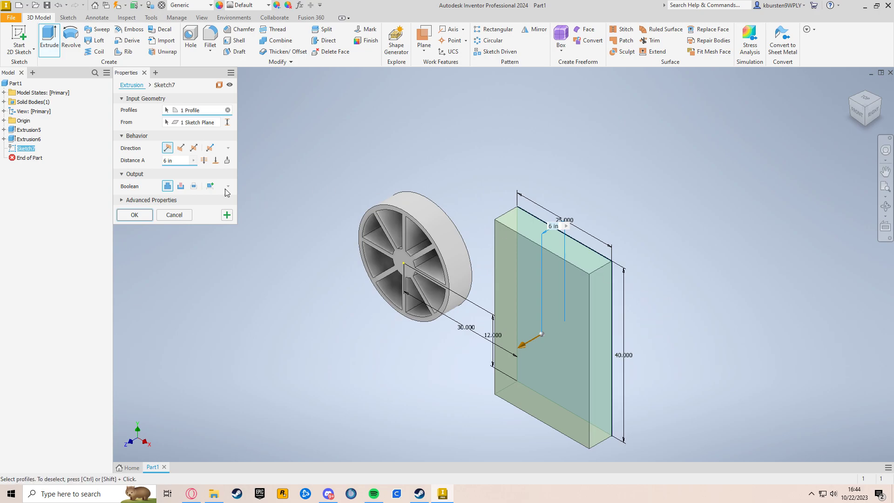
click(181, 148)
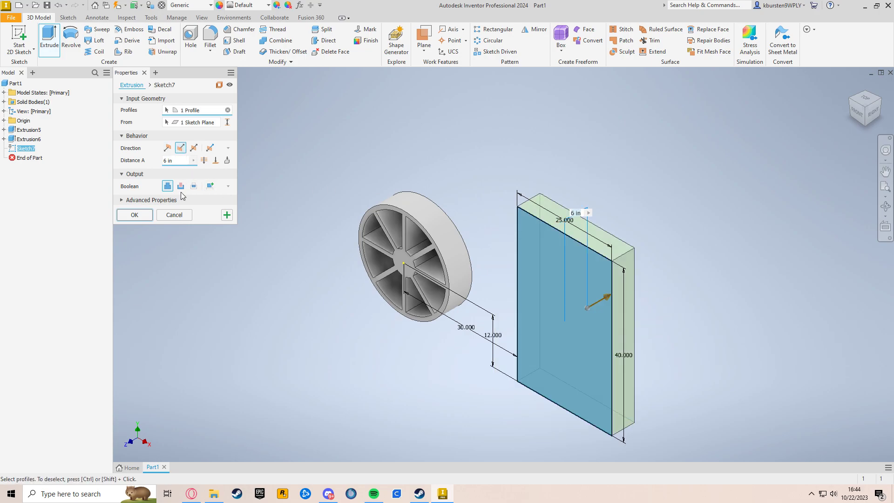
click(146, 215)
Start a new 2D sketch on the block's front face
middle_drag(695, 238, 652, 222)
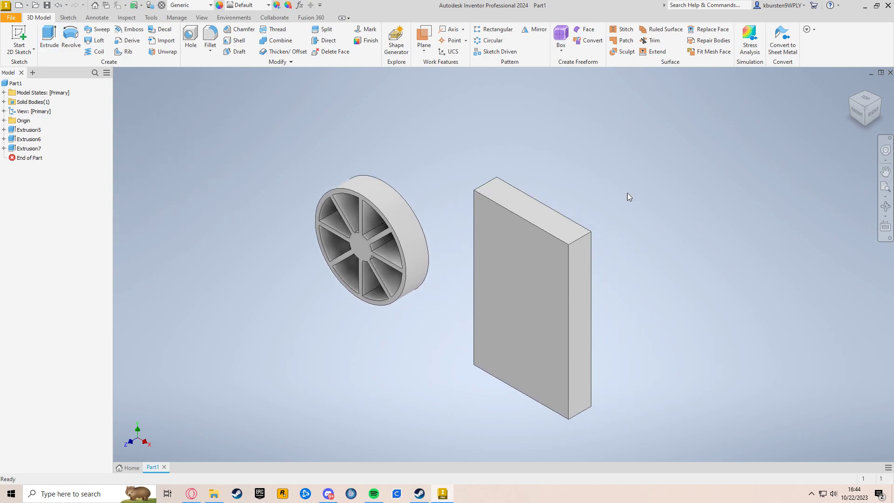
click(550, 295)
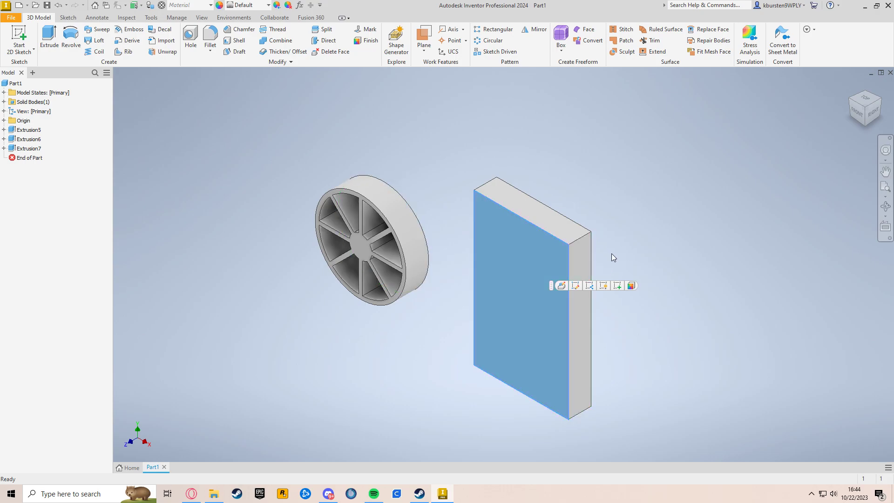
click(22, 30)
mouse_move(582, 202)
middle_down()
mouse_move(519, 219)
mouse_move(351, 297)
middle_up()
scroll(472, 243, down, 3)
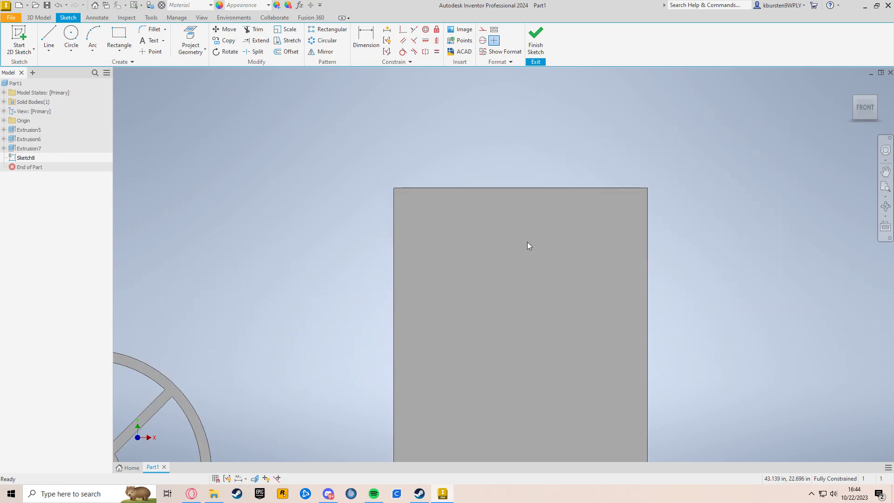
scroll(429, 206, up, 2)
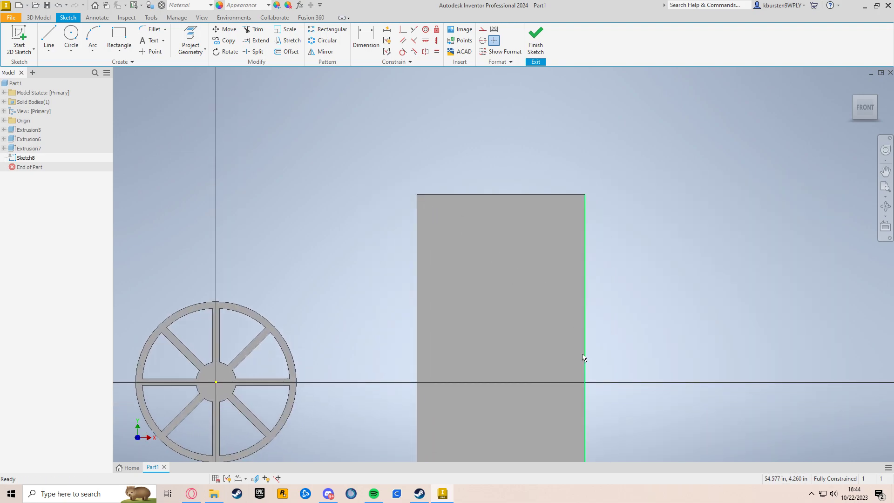
scroll(421, 241, down, 4)
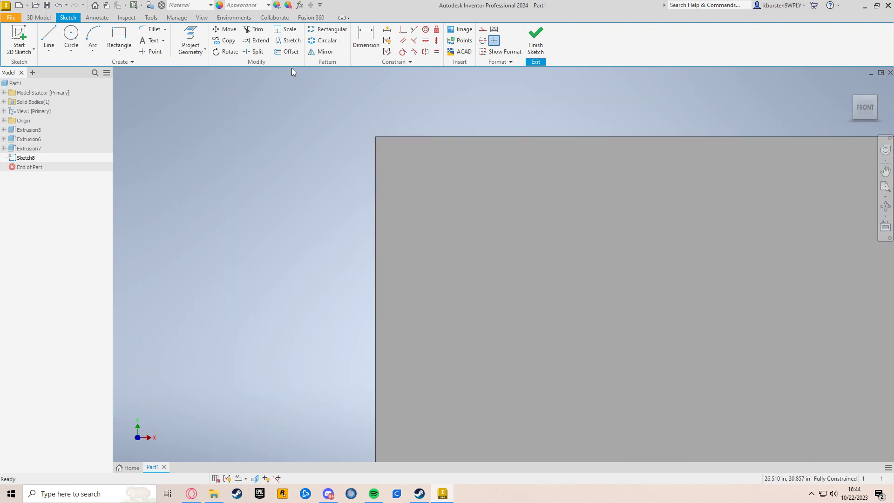
Draw a 2 by 4 in rectangle near the top-left corner of the face
click(134, 43)
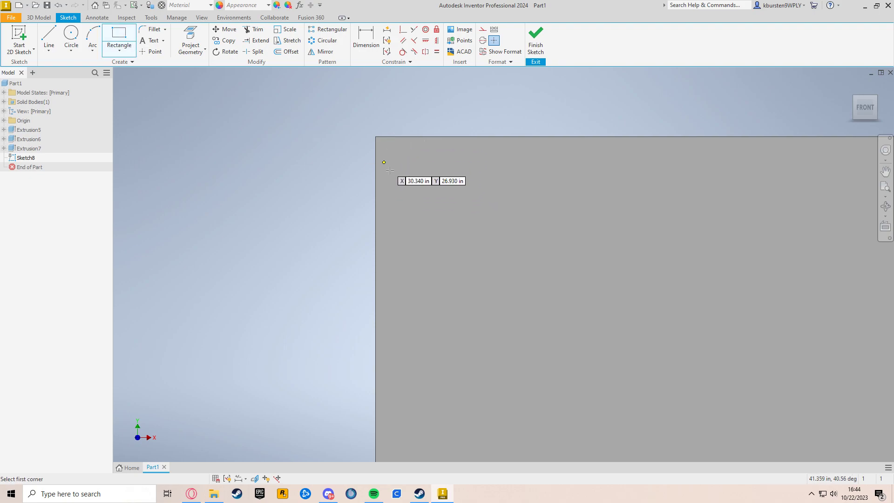
click(393, 154)
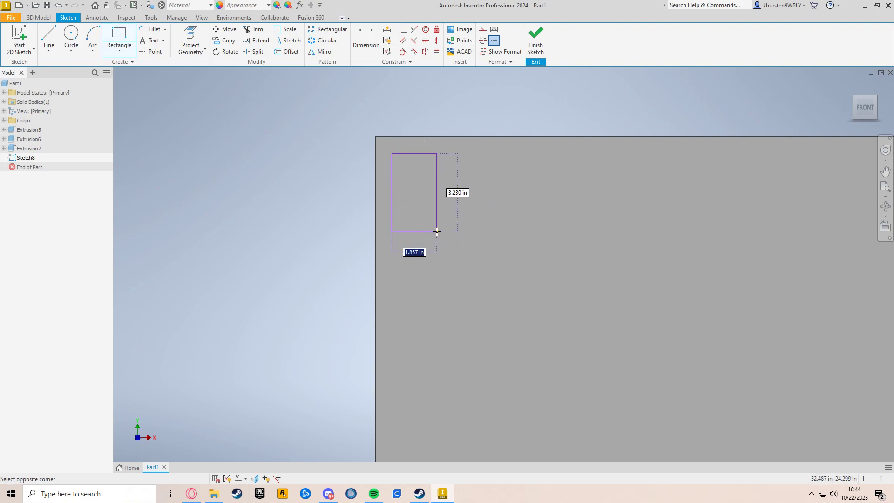
text(2)
key(Tab)
text(4)
key(Tab)
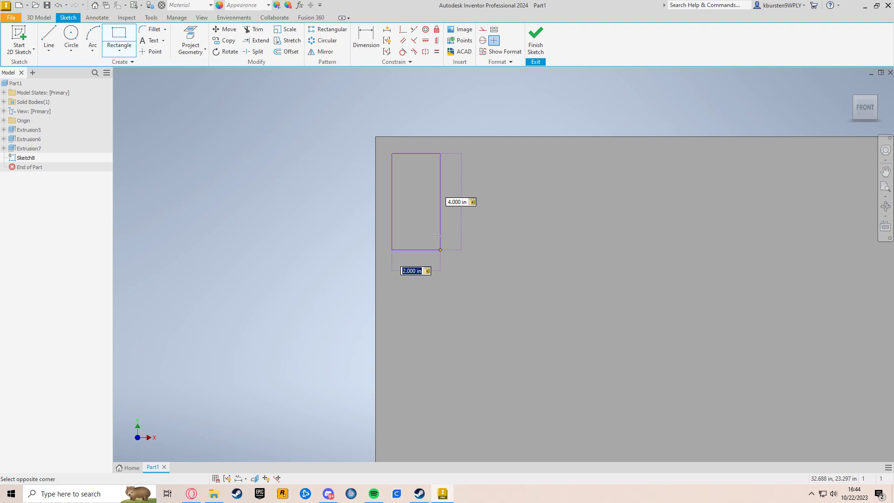
key(Return)
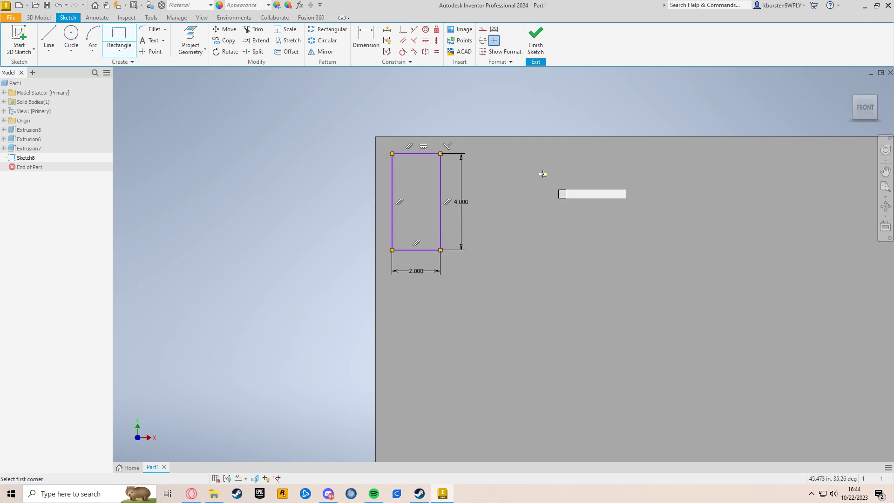
Dimension the rectangle 1 in below the face's top edge and 1 in from its left edge
key(d)
click(431, 153)
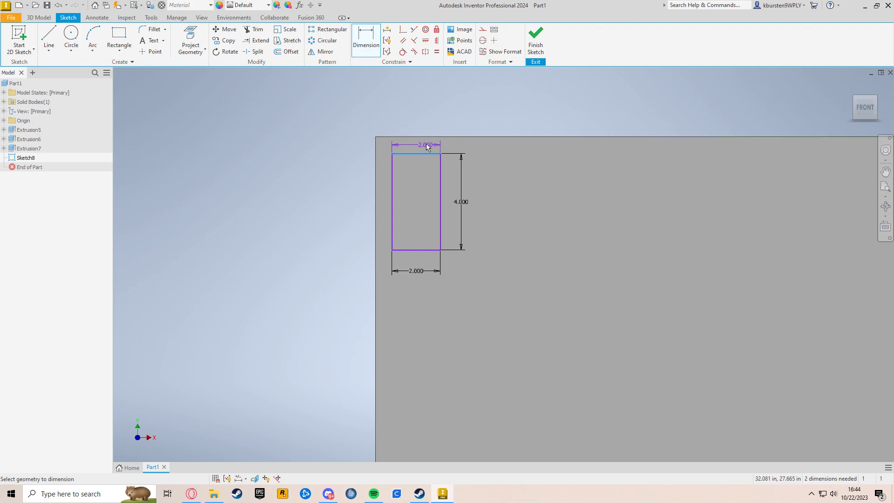
click(426, 138)
click(470, 147)
text(1)
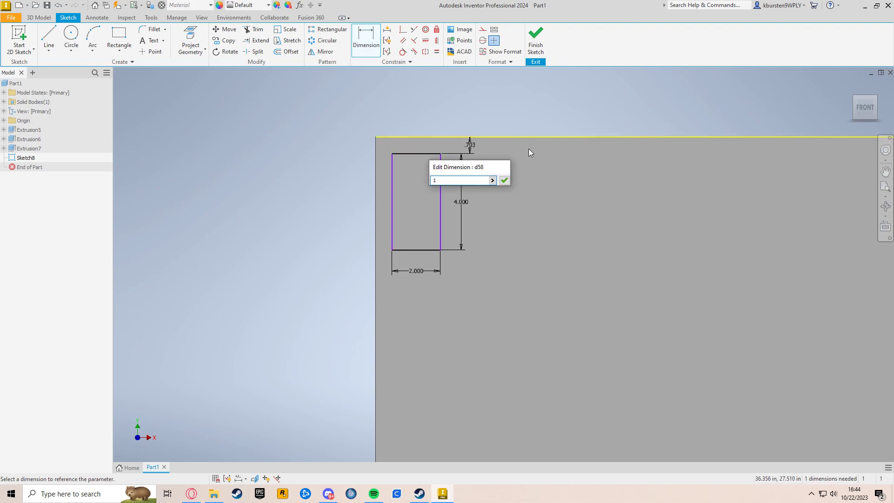
key(Return)
click(393, 235)
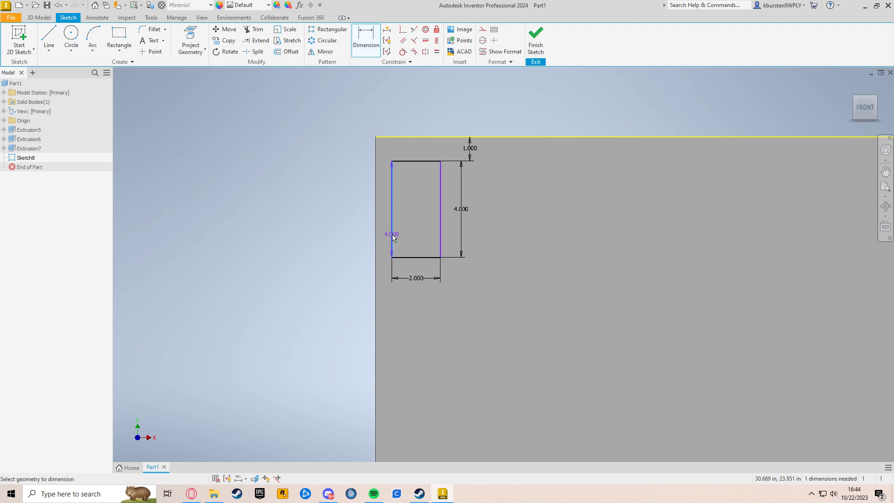
click(373, 236)
click(344, 241)
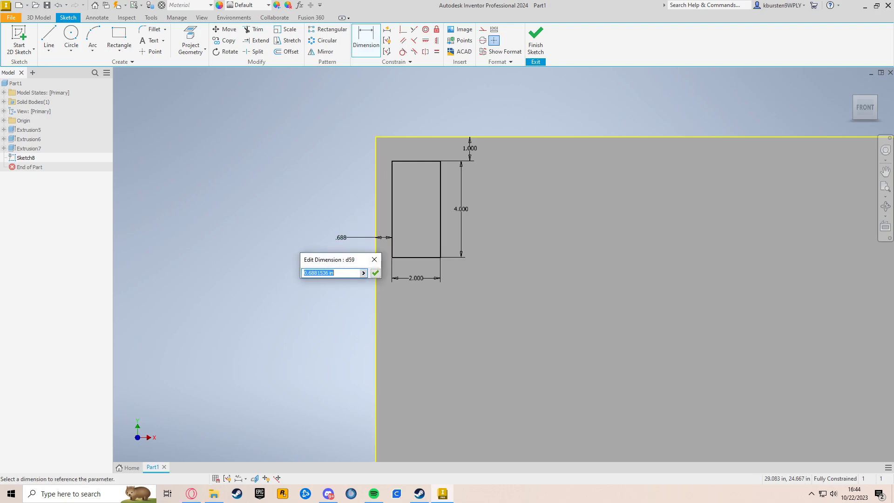
text(1)
key(Return)
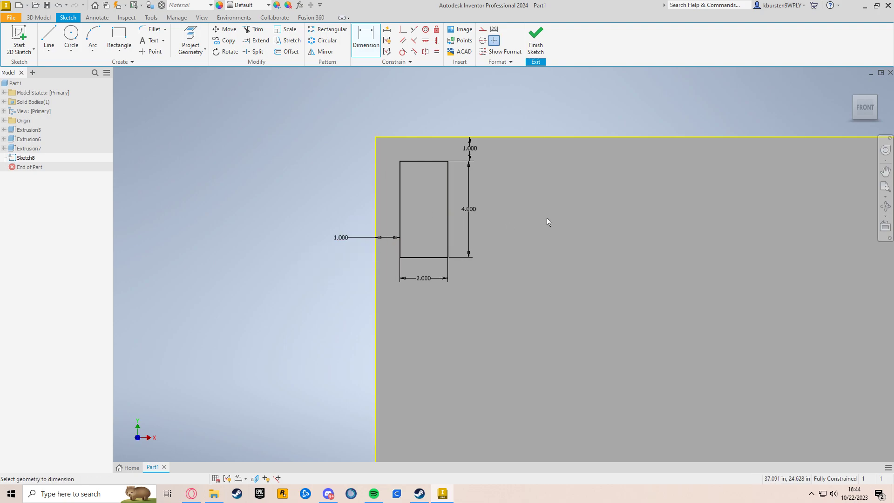
key(Escape)
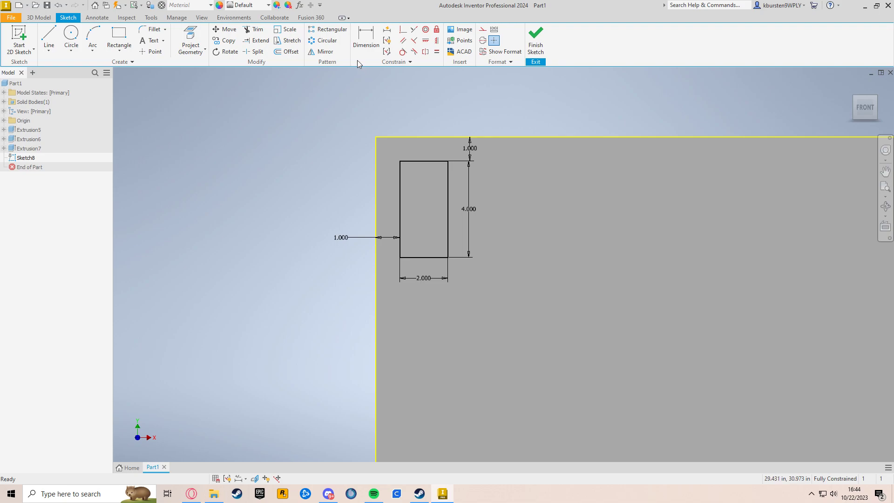
Start a rectangular pattern of the rectangle along the face's top edge with 3 in spacing, flipped to run rightward
click(329, 32)
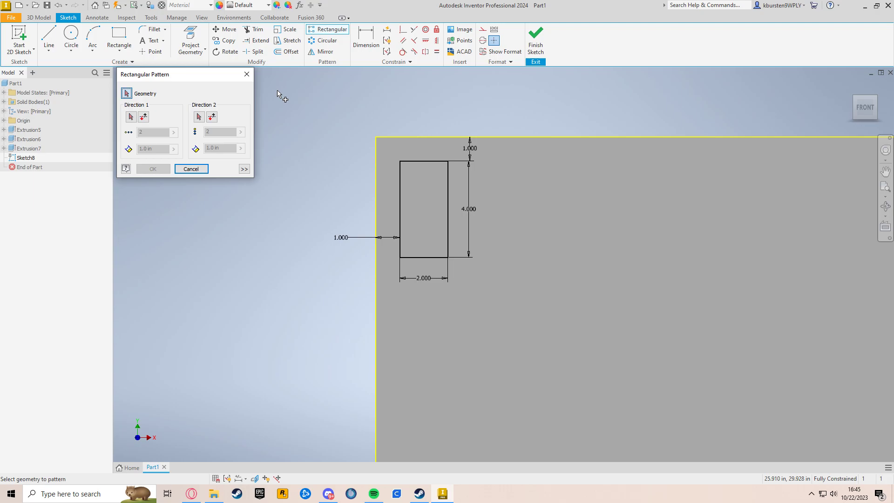
click(424, 161)
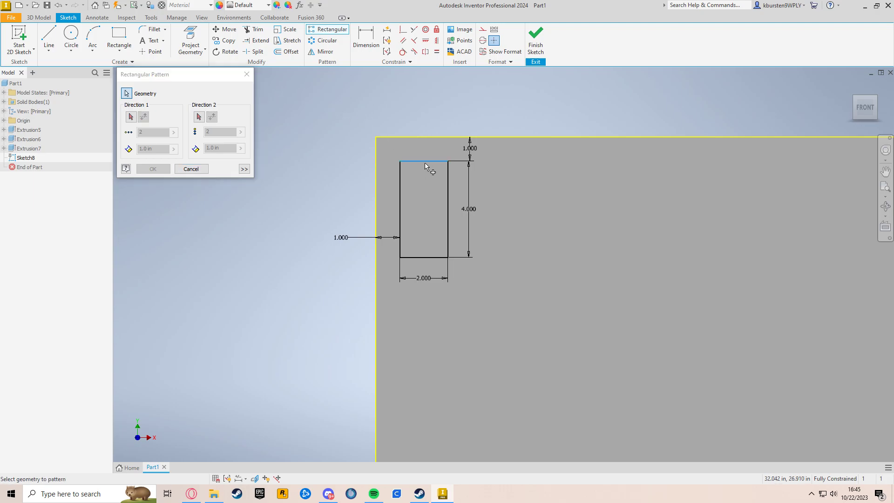
click(448, 186)
click(429, 257)
click(400, 205)
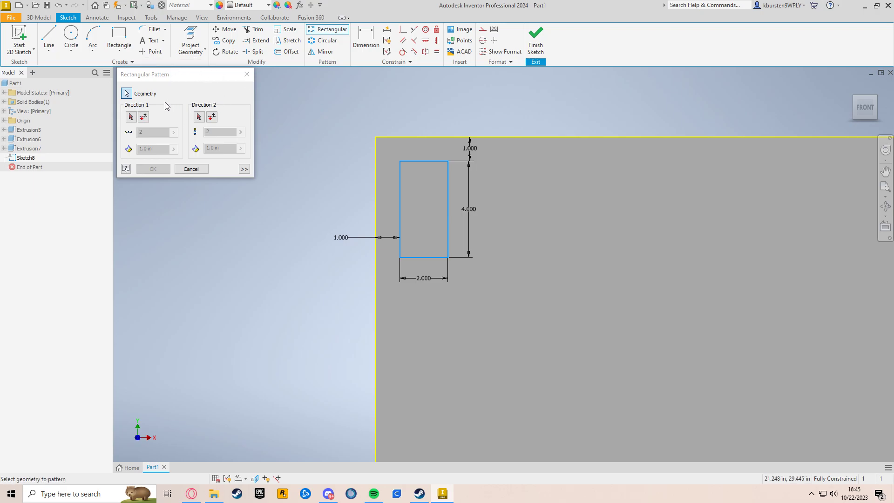
click(131, 118)
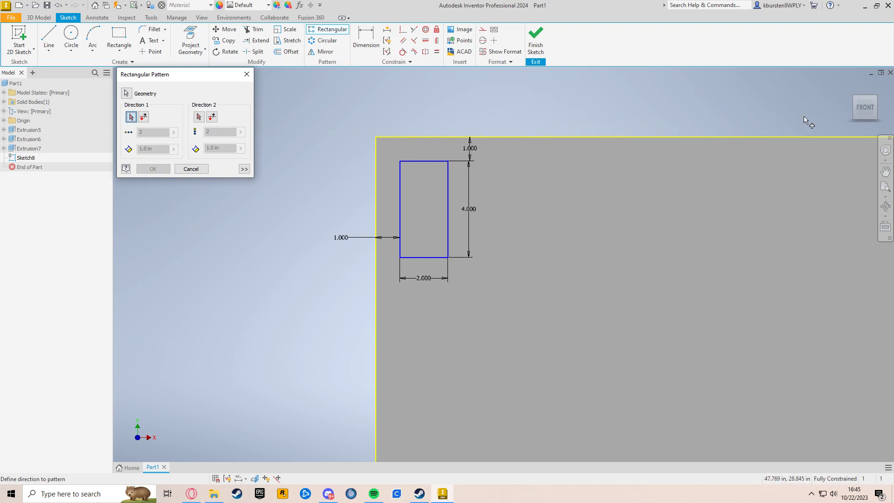
click(511, 137)
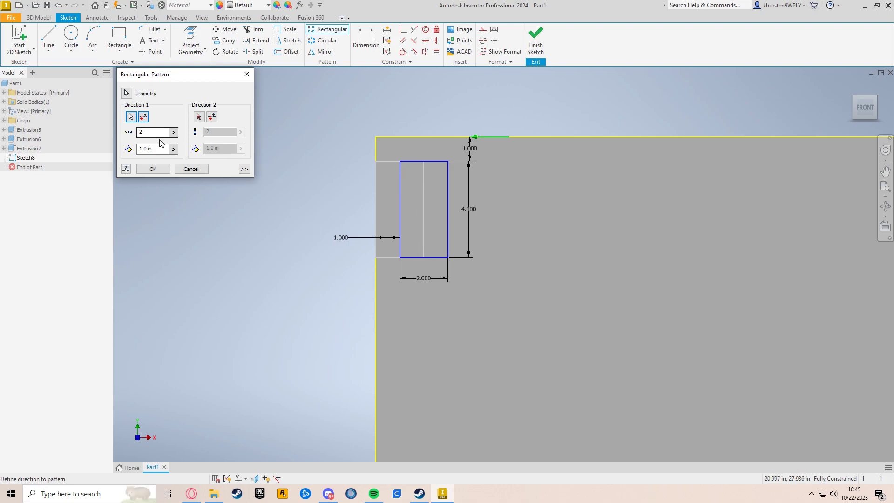
click(146, 149)
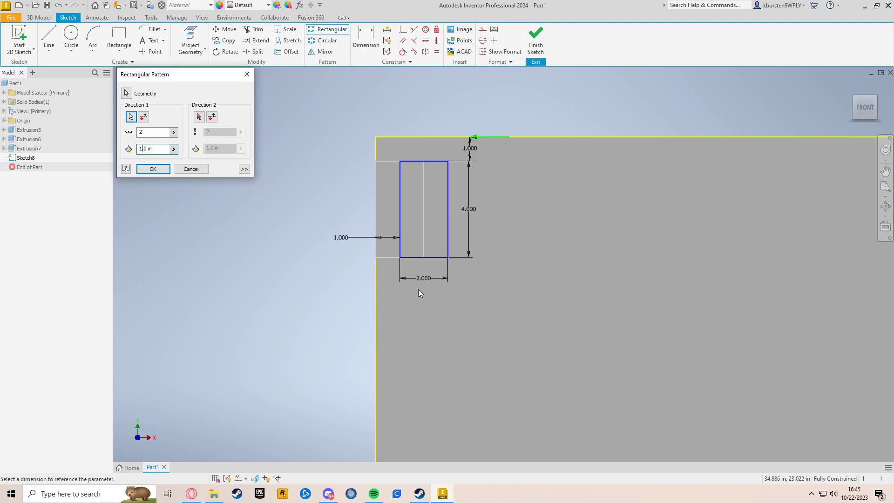
key(BackSpace)
text(3)
click(144, 117)
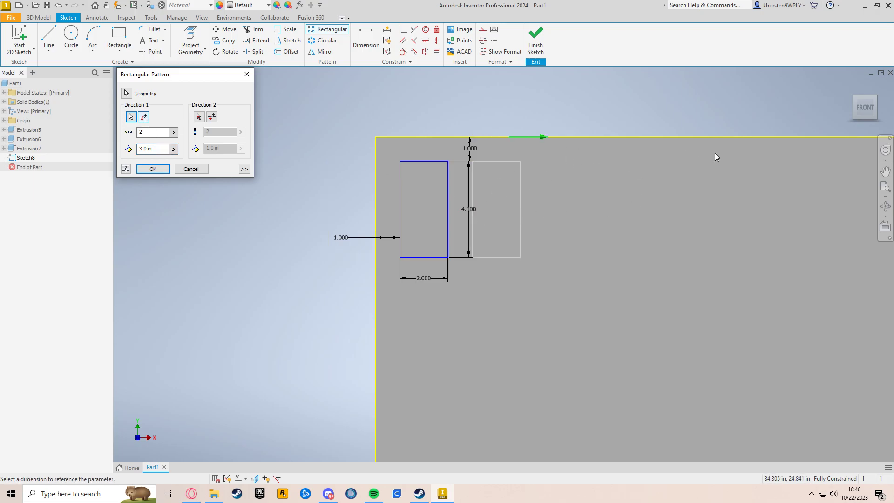
Set the pattern's first-direction count to 8 copies
middle_drag(659, 219, 503, 217)
scroll(503, 217, down, 2)
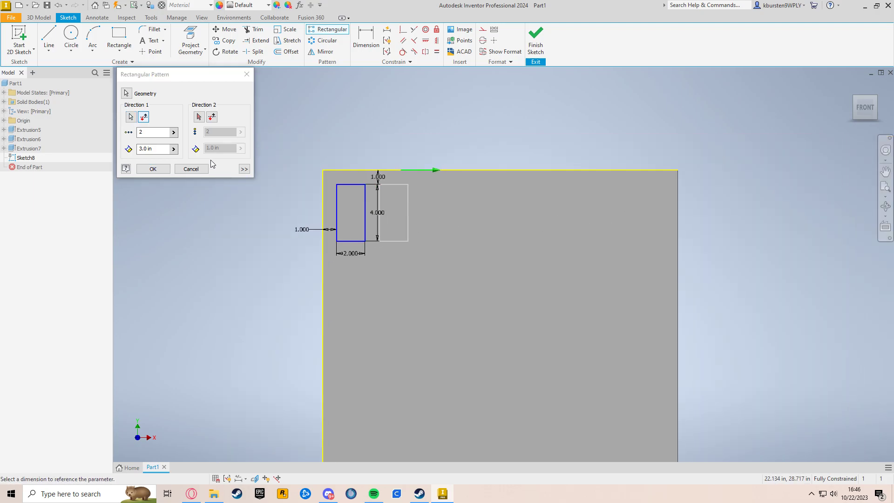
click(154, 133)
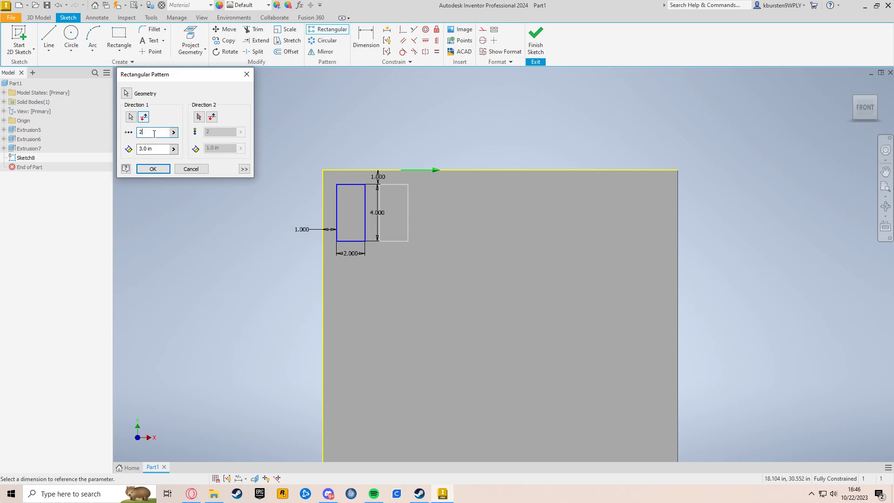
key(BackSpace)
text(8)
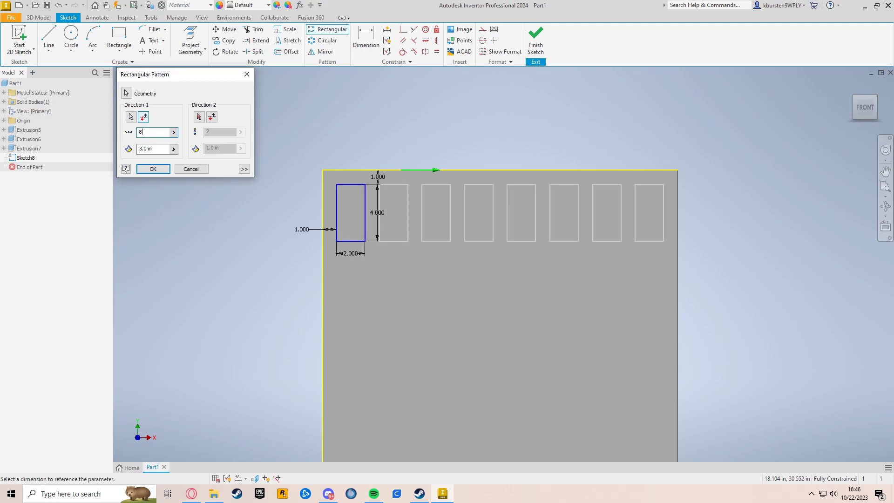
middle_drag(577, 276, 544, 275)
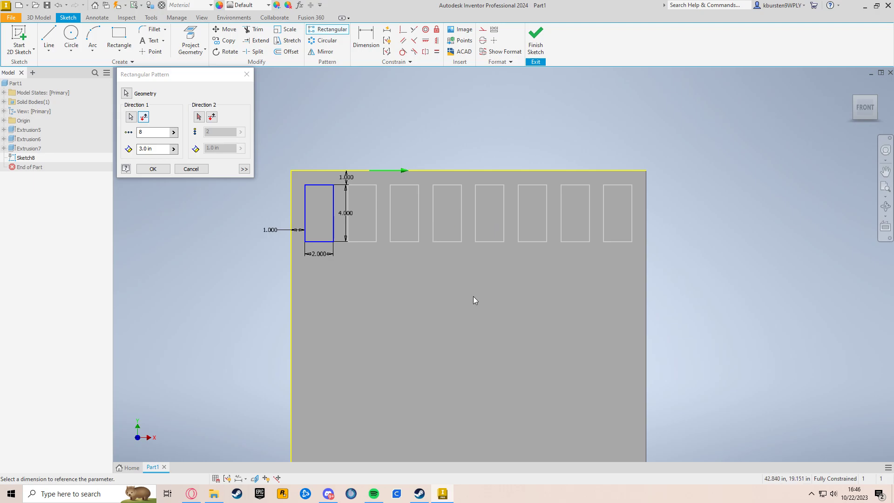
Set the pattern's second direction along the face's left edge with 5 in spacing
click(199, 117)
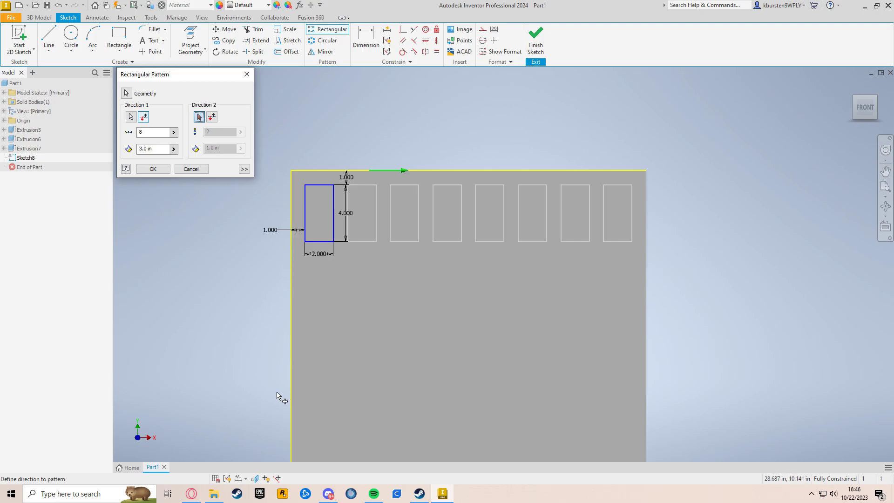
click(292, 324)
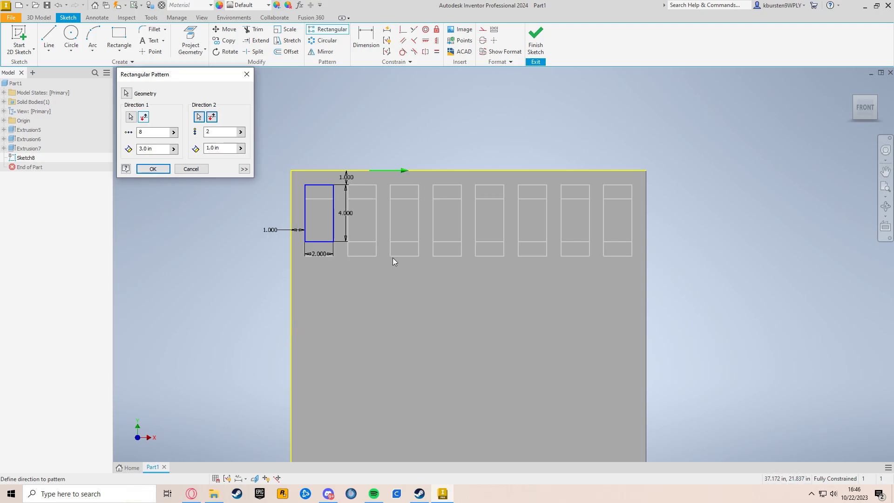
click(209, 148)
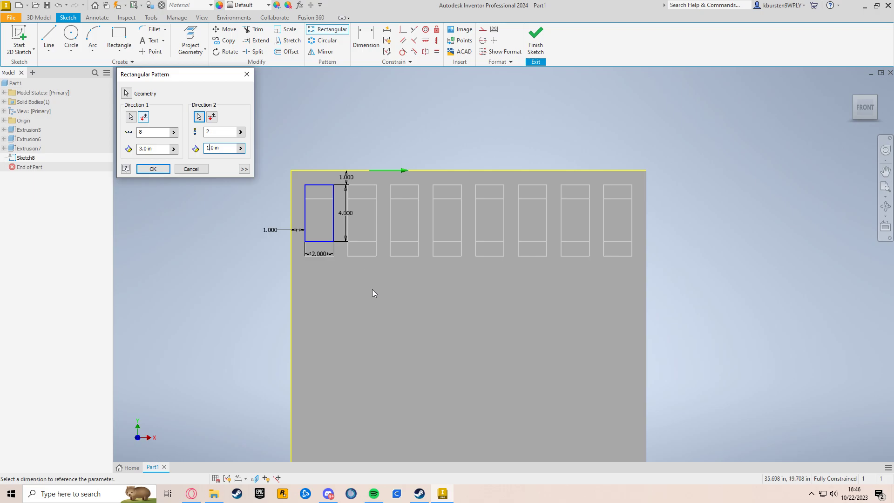
key(BackSpace)
text(5)
middle_drag(452, 264, 442, 231)
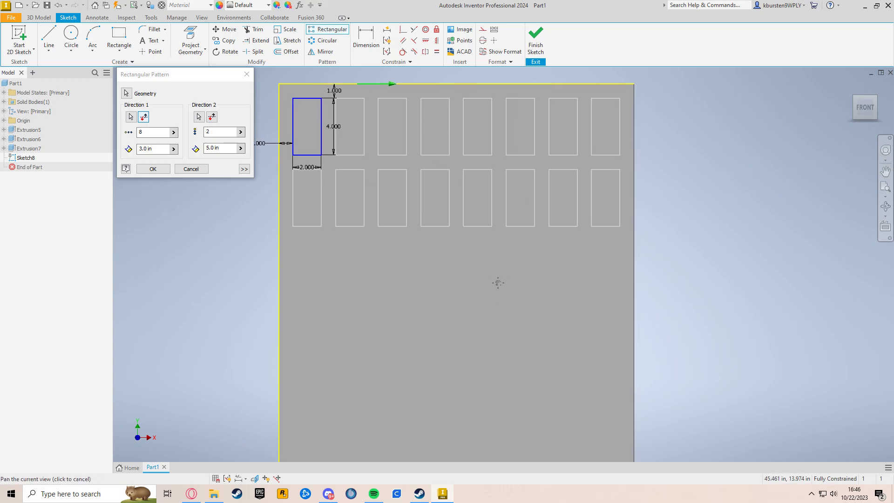
scroll(496, 293, down, 3)
middle_drag(512, 292, 499, 274)
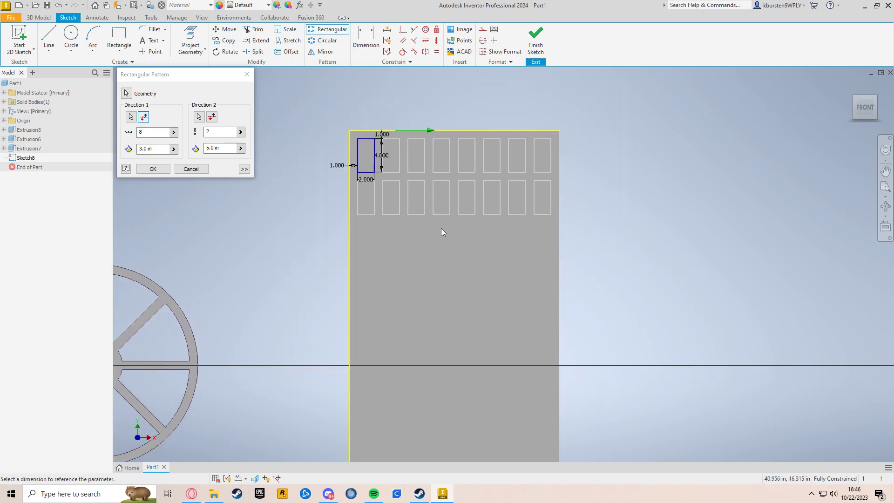
Set the second-direction count to 6 and confirm the rectangular pattern
click(228, 133)
key(BackSpace)
text(6)
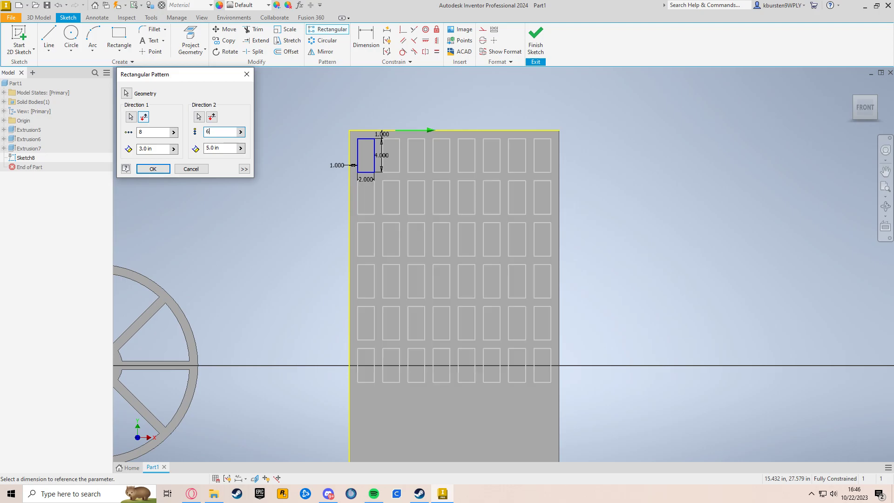
click(231, 135)
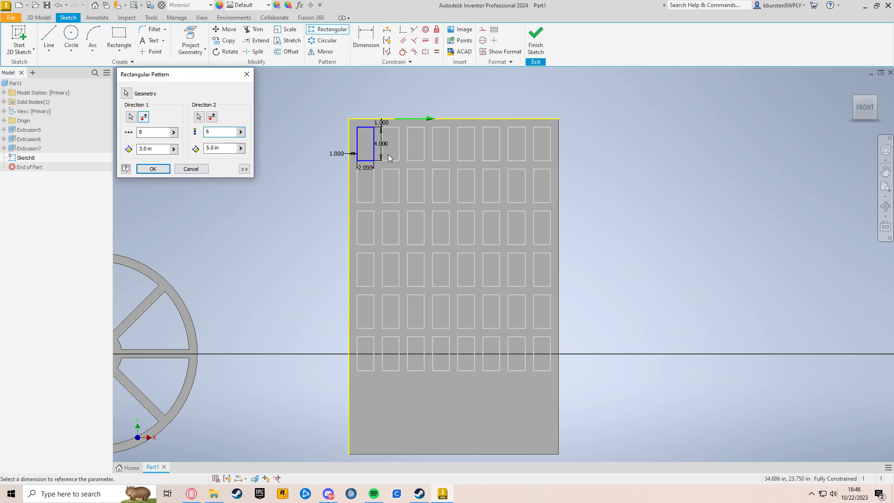
click(154, 169)
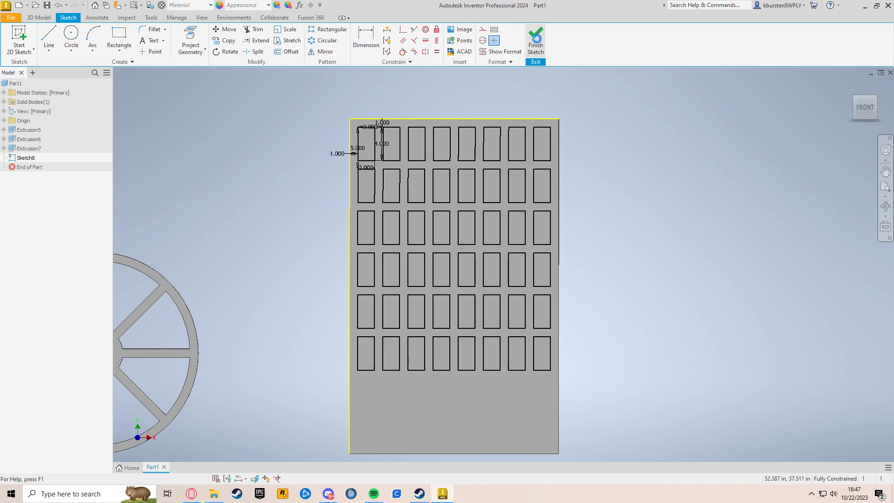
Finish the sketch and start a 1 in deep cut extrusion of the first rectangle into the block's front face
click(536, 38)
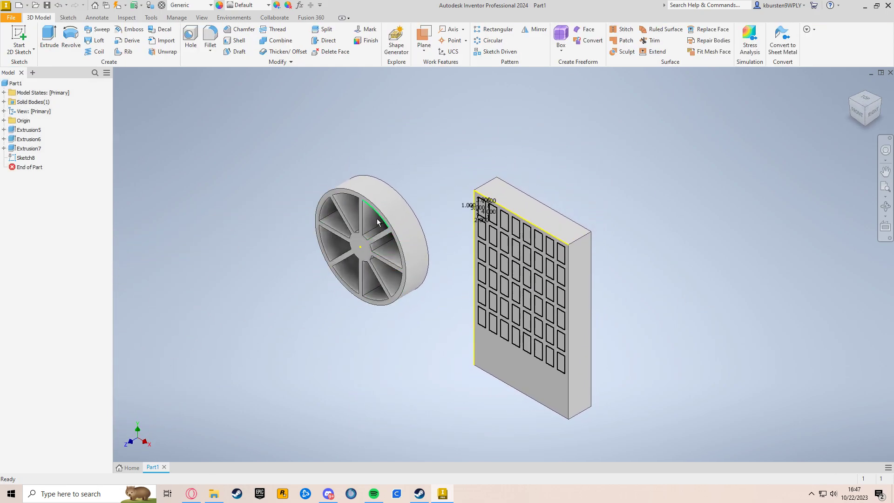
key(e)
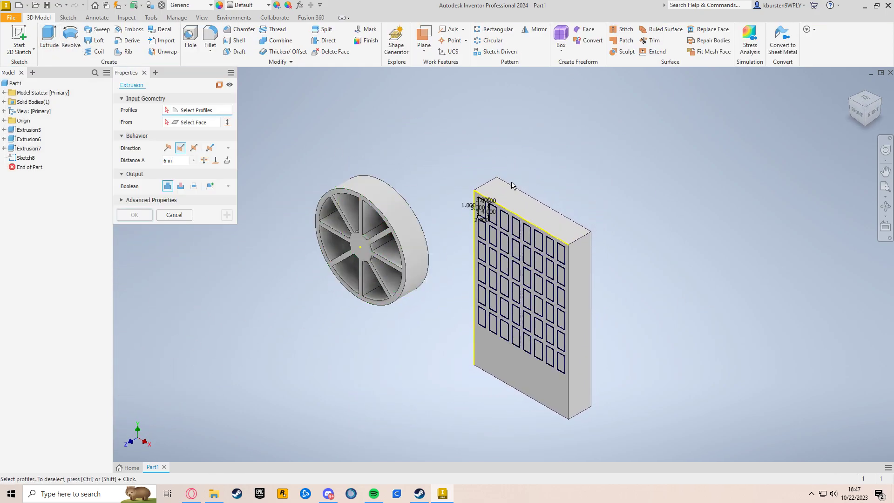
scroll(521, 179, up, 3)
click(456, 234)
middle_drag(541, 158, 556, 113)
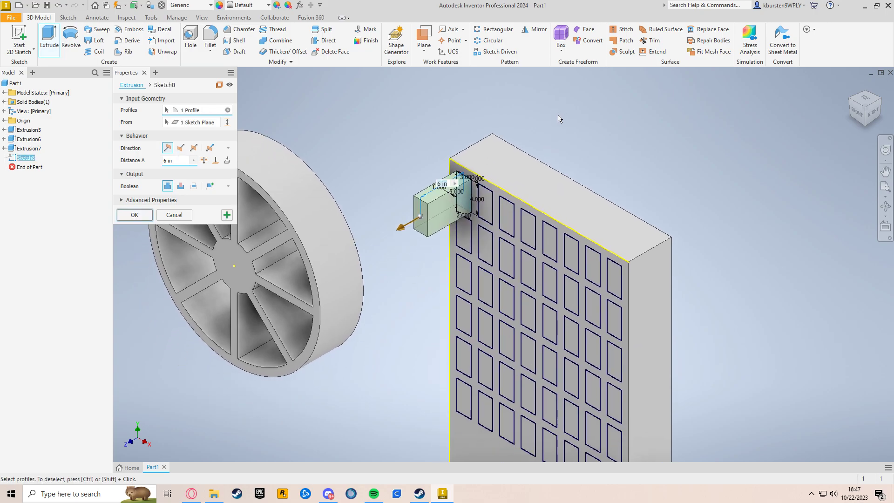
click(181, 186)
click(180, 148)
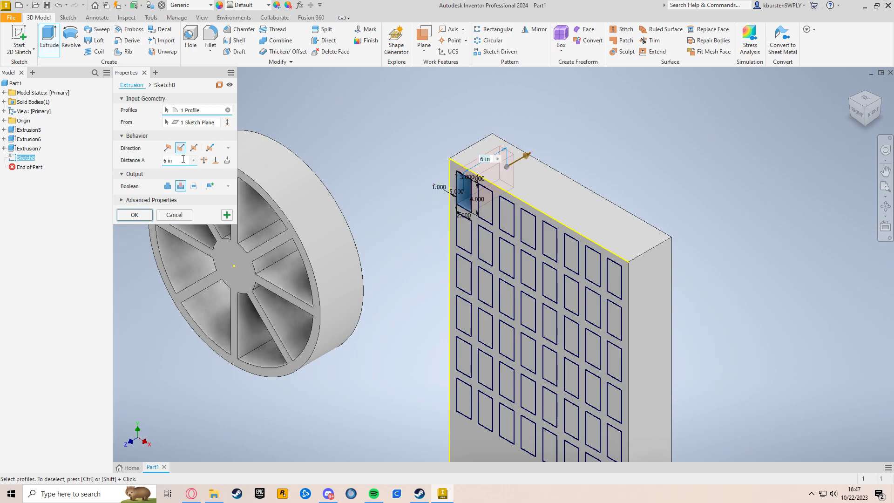
click(167, 160)
text(1)
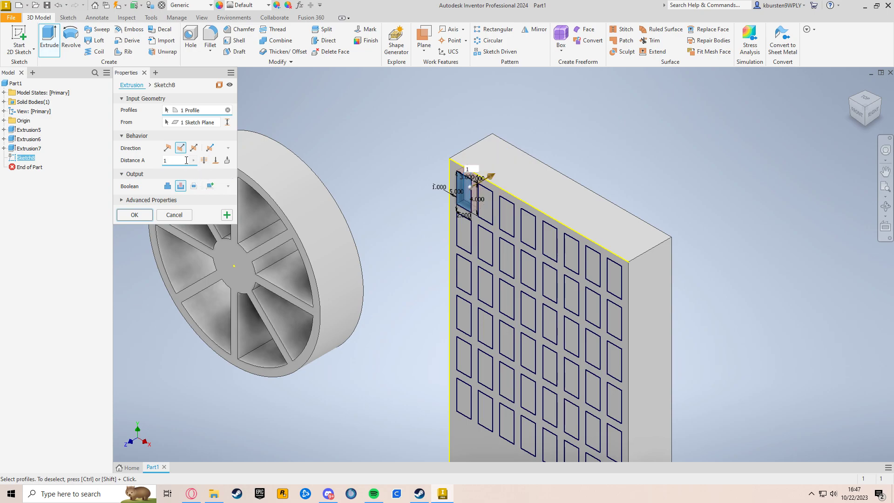
Select all 48 rectangles of the patterned grid as profiles and confirm the 1 in cut extrusion
scroll(632, 185, down, 3)
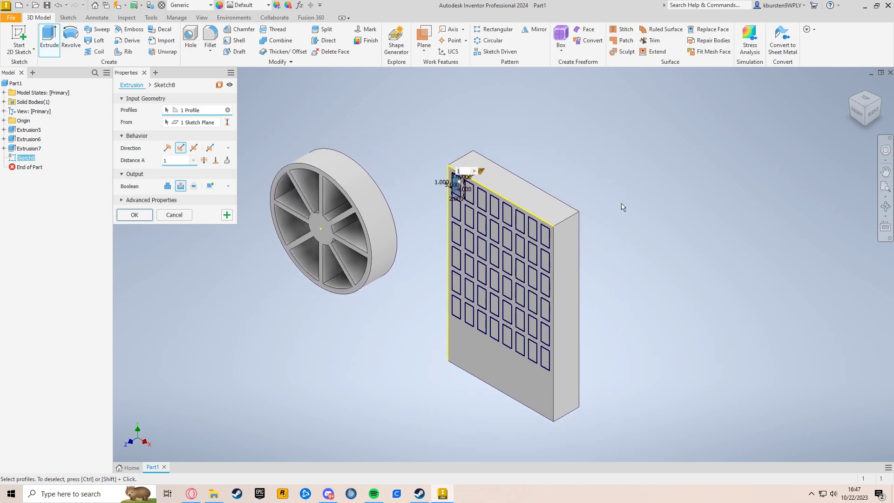
scroll(605, 198, up, 3)
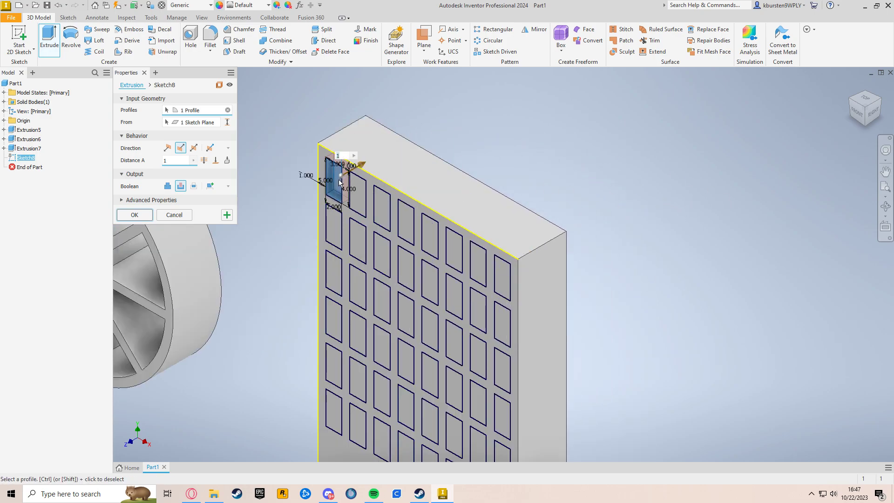
middle_drag(603, 183, 636, 142)
scroll(650, 169, down, 3)
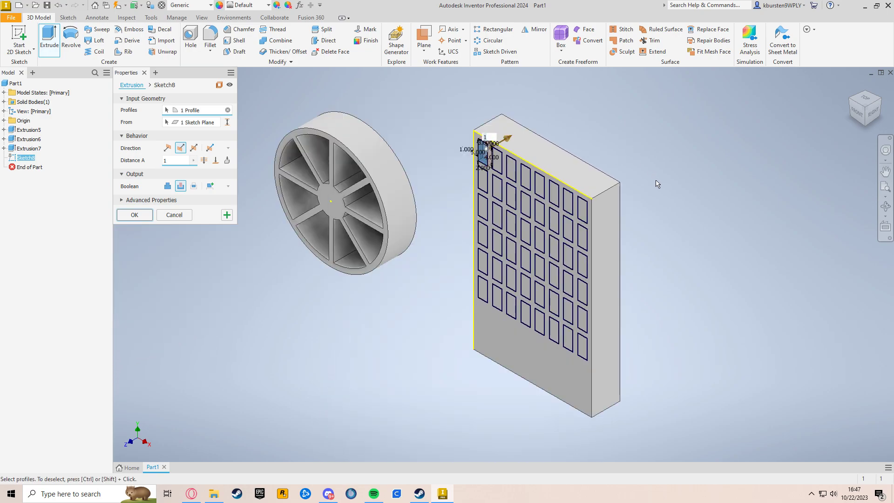
drag(647, 149, 424, 376)
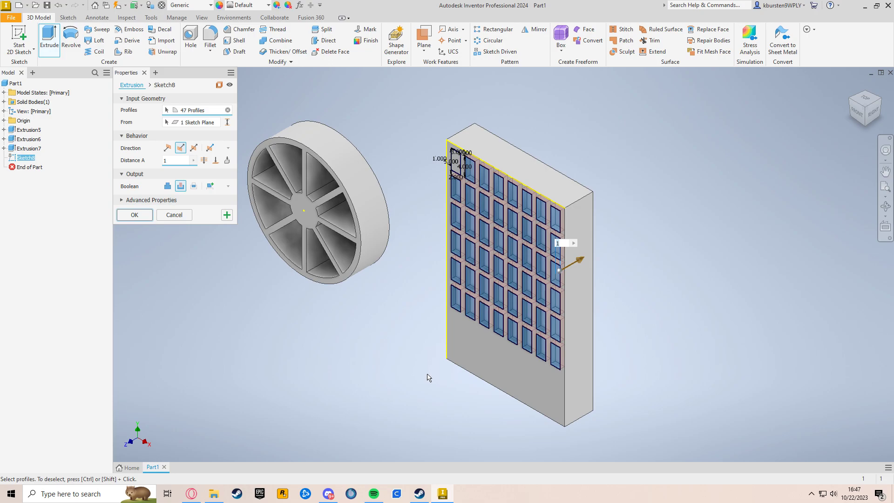
scroll(566, 268, up, 2)
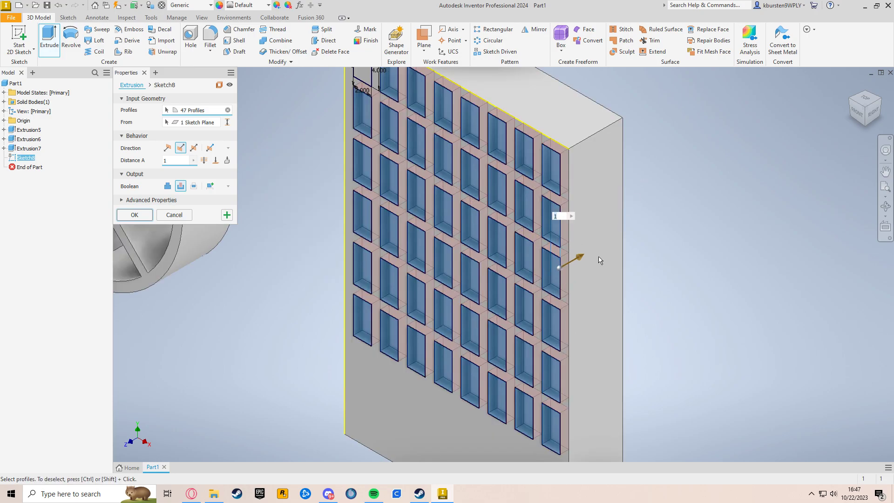
scroll(645, 144, up, 2)
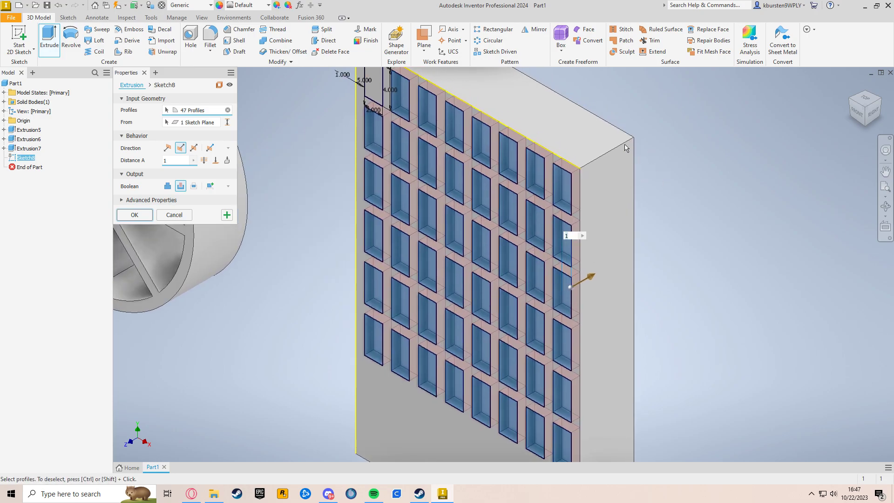
scroll(621, 143, down, 2)
scroll(533, 208, up, 2)
scroll(472, 196, up, 2)
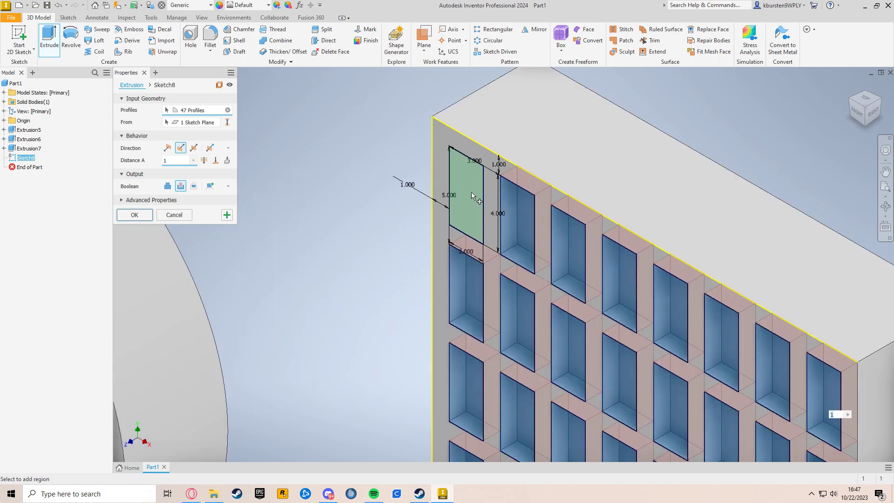
click(471, 192)
scroll(698, 191, down, 2)
middle_drag(742, 228, 622, 137)
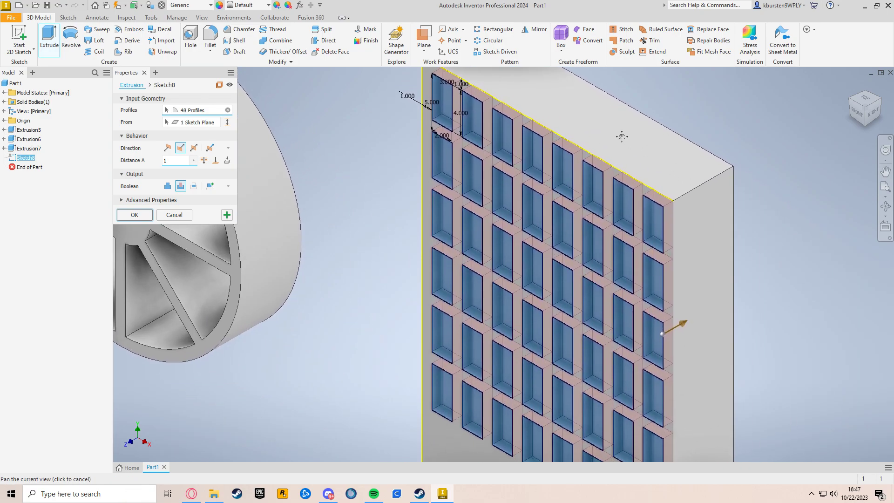
scroll(659, 217, down, 3)
scroll(660, 217, up, 1)
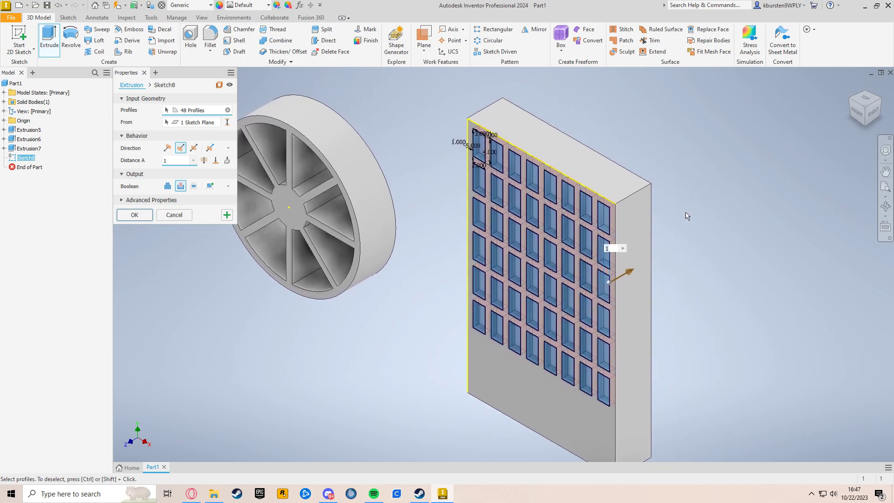
click(134, 214)
middle_drag(360, 342, 379, 334)
click(853, 94)
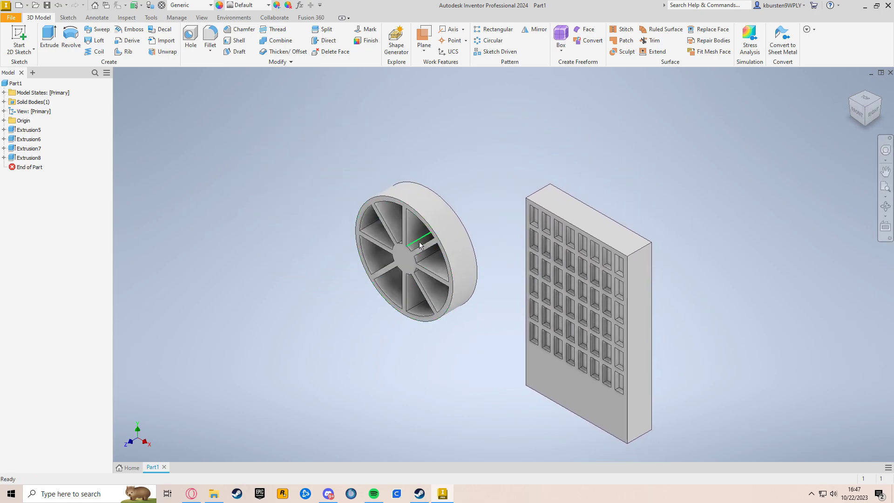